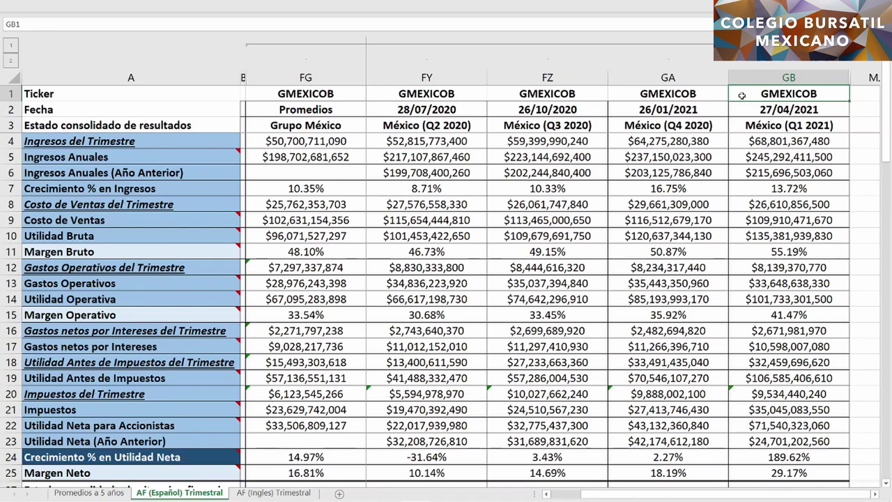
Step: Select the Q1 2021, Q2–Q4 2020 and averages columns along with their quarter labels and report date
{"action": "left_click", "coordinate": [747, 72]}
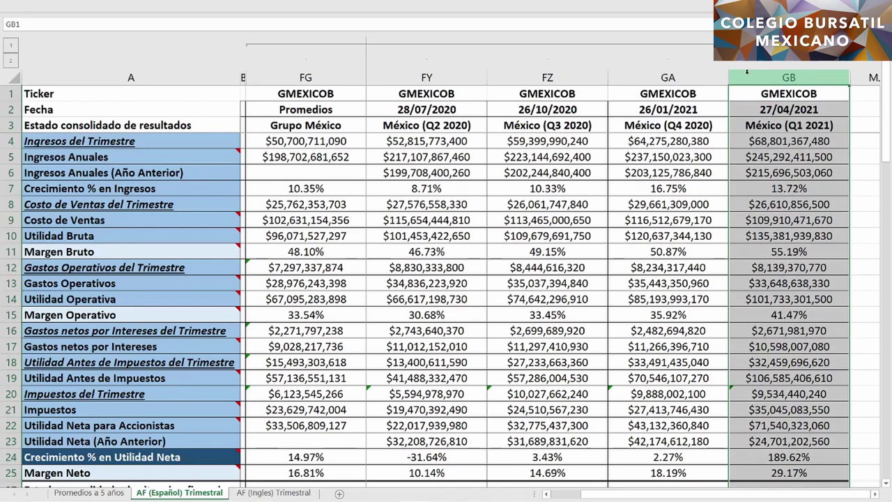
{"action": "left_click", "coordinate": [750, 130]}
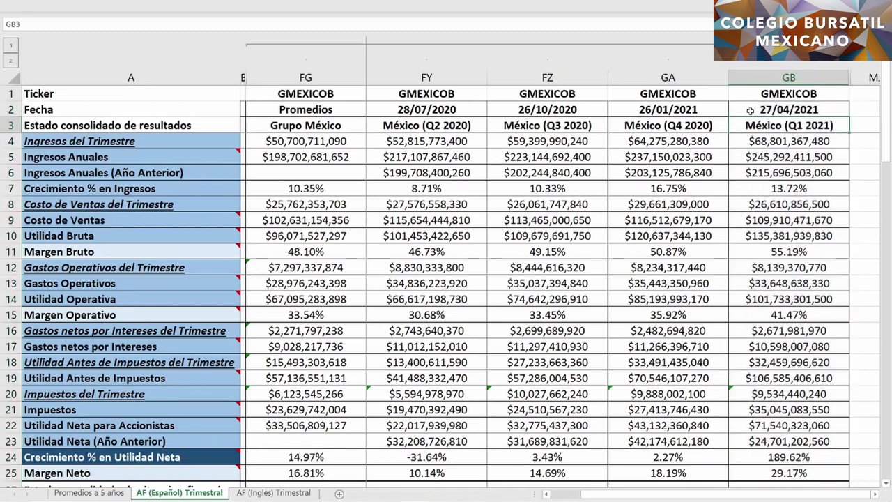
{"action": "left_click", "coordinate": [750, 111]}
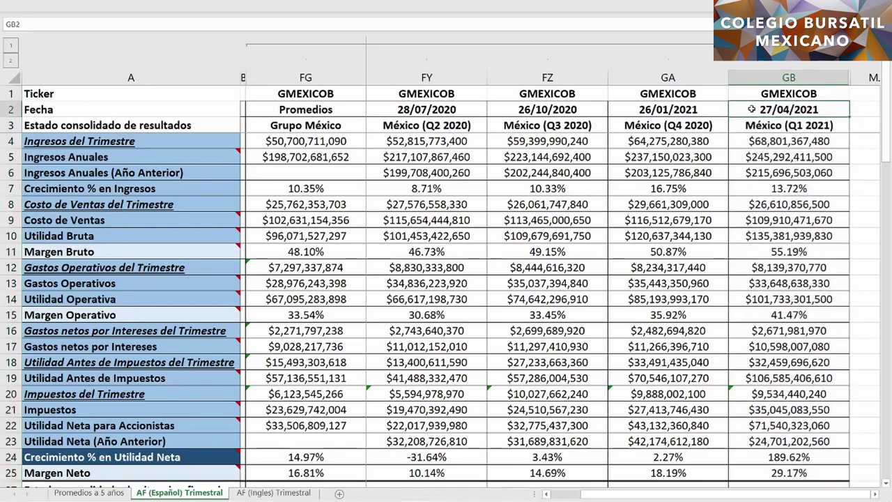
{"action": "left_click", "coordinate": [466, 78]}
{"action": "left_click", "coordinate": [547, 78], "text": "ctrl"}
{"action": "left_click", "coordinate": [668, 78], "text": "ctrl"}
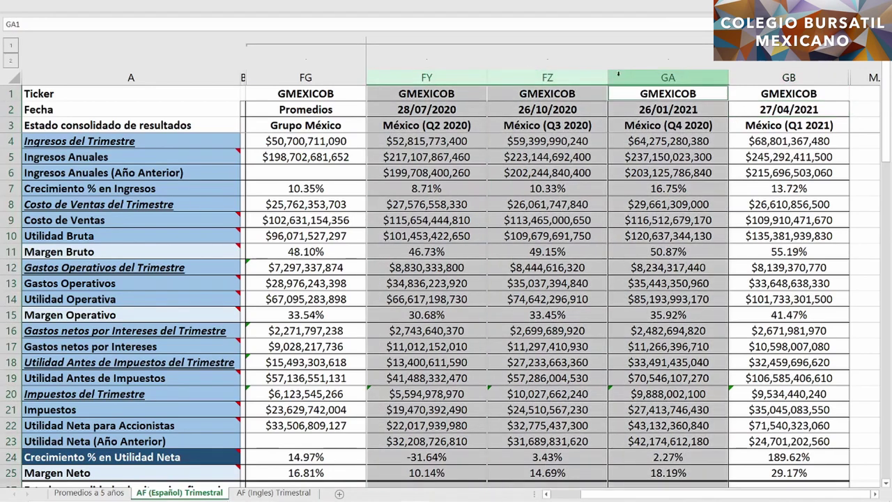
{"action": "left_click", "coordinate": [478, 125]}
{"action": "left_click", "coordinate": [496, 124]}
{"action": "left_click", "coordinate": [647, 124]}
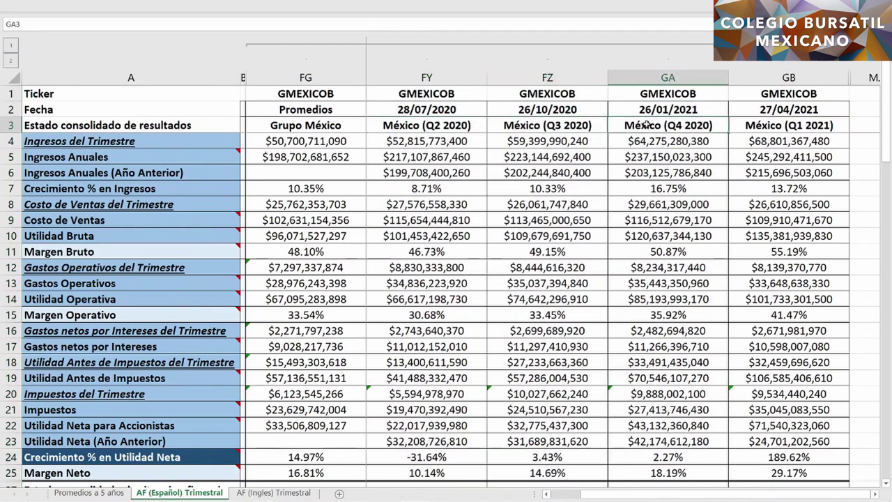
{"action": "left_click", "coordinate": [341, 75]}
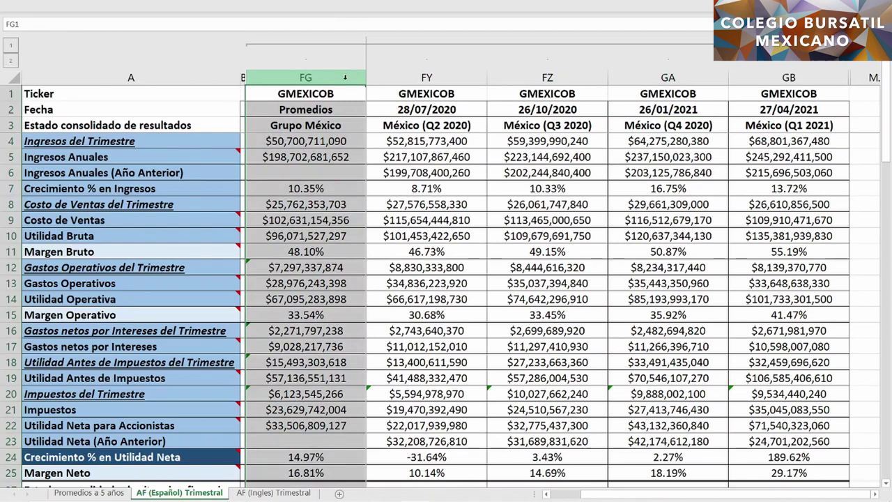
Step: Compare quarterly and annual revenue (GB4, GB5) across all quarters and the averages column
{"action": "left_click", "coordinate": [744, 141]}
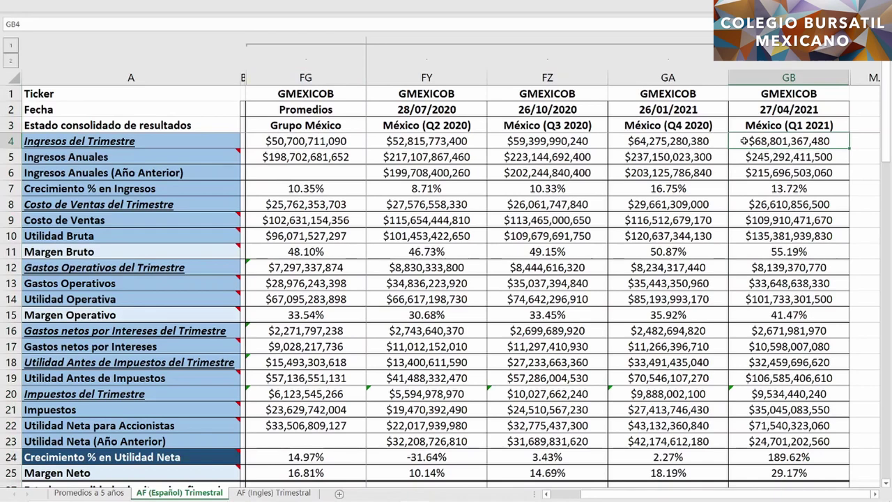
{"action": "left_click", "coordinate": [737, 158], "text": "ctrl"}
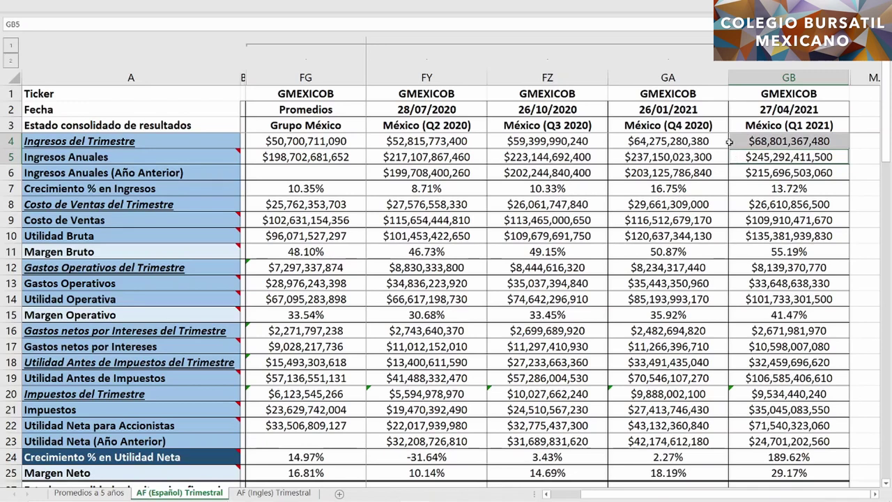
{"action": "left_click_drag", "start_coordinate": [725, 141], "coordinate": [418, 157]}
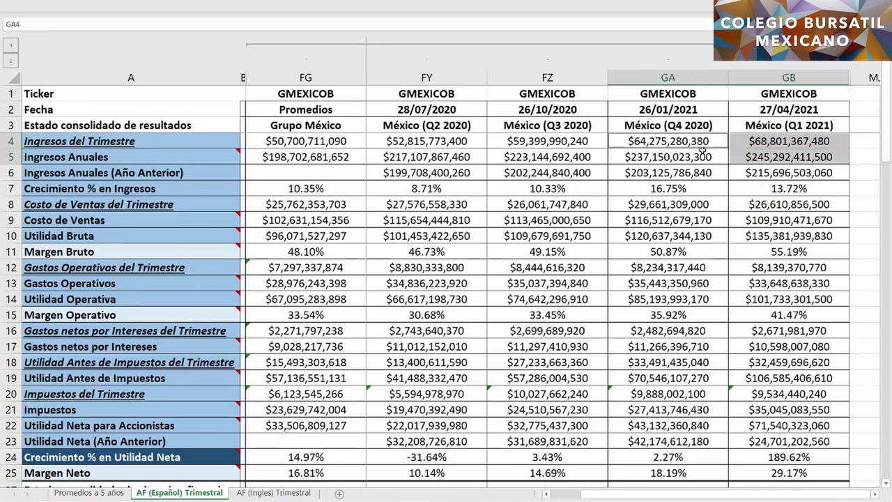
{"action": "left_click", "coordinate": [356, 139], "text": "ctrl"}
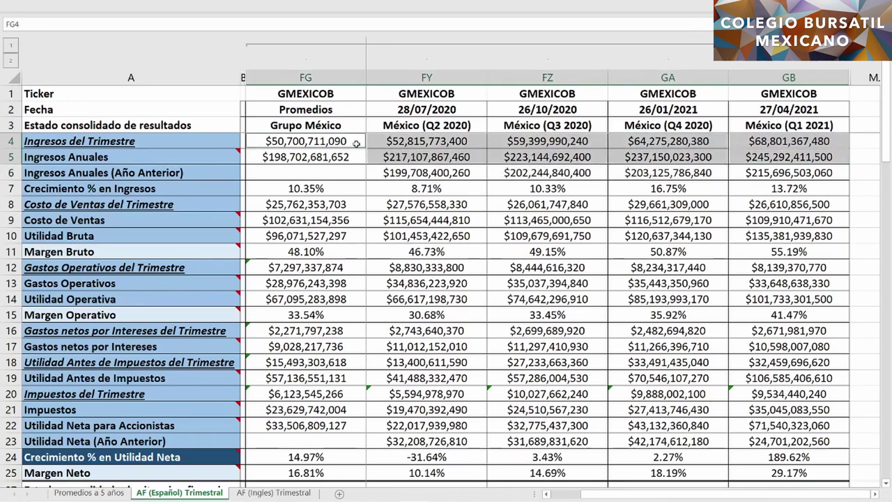
{"action": "left_click", "coordinate": [355, 156], "text": "ctrl"}
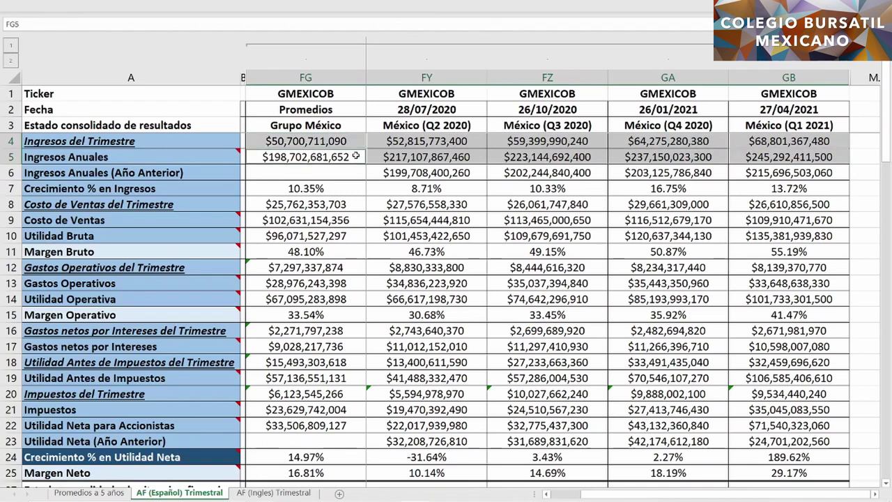
Step: Check the GB5 annual revenue formula, then compare prior-year revenue and revenue growth across quarters
{"action": "double_click", "coordinate": [737, 157]}
{"action": "key", "text": "Escape"}
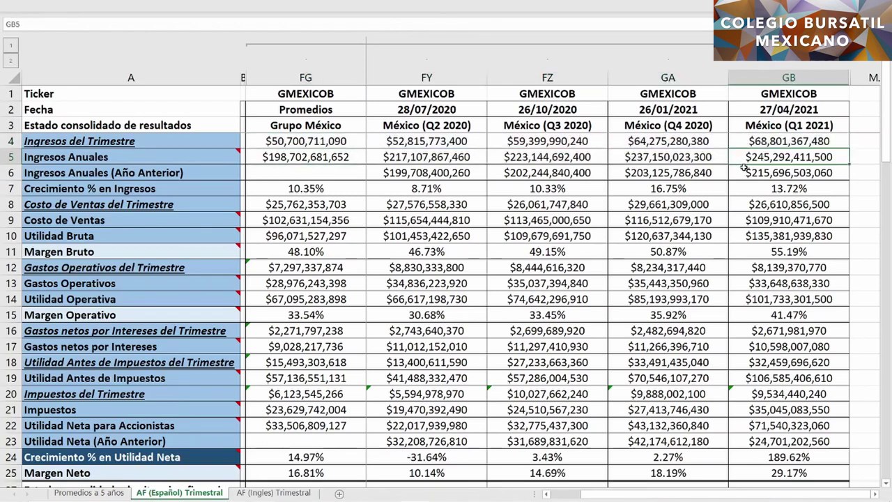
{"action": "left_click", "coordinate": [740, 173], "text": "ctrl"}
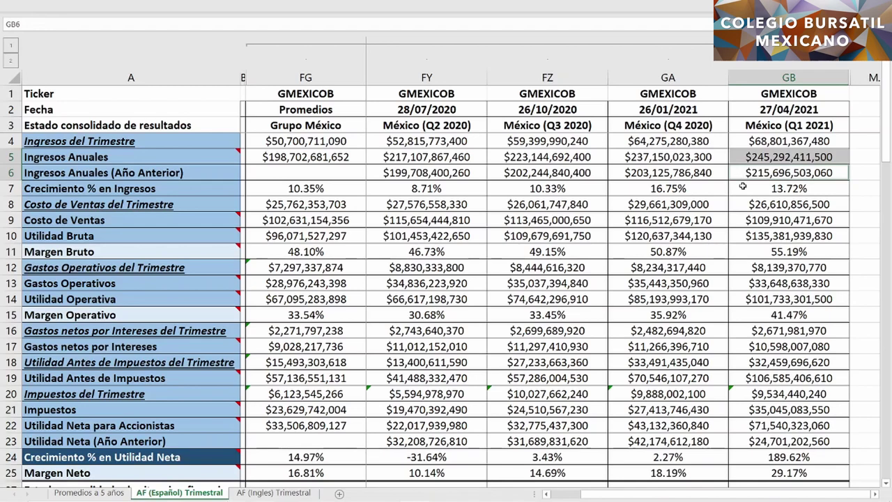
{"action": "left_click", "coordinate": [743, 186], "text": "ctrl"}
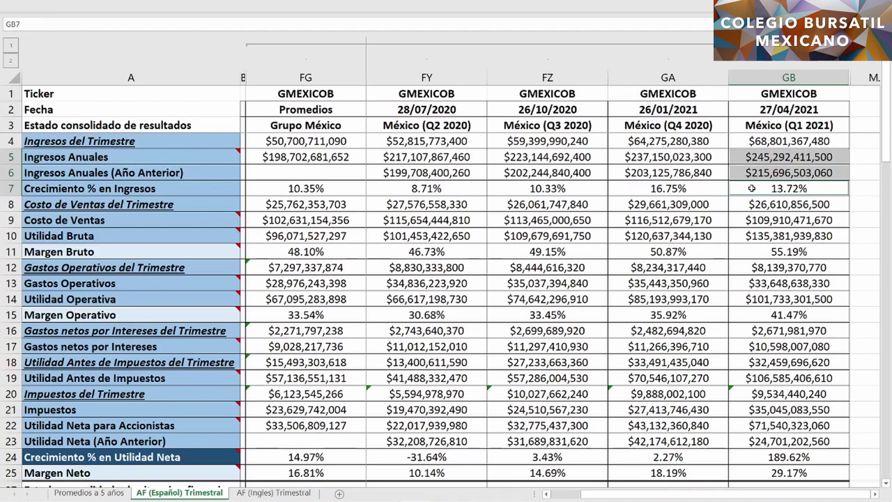
{"action": "left_click", "coordinate": [710, 187], "text": "ctrl"}
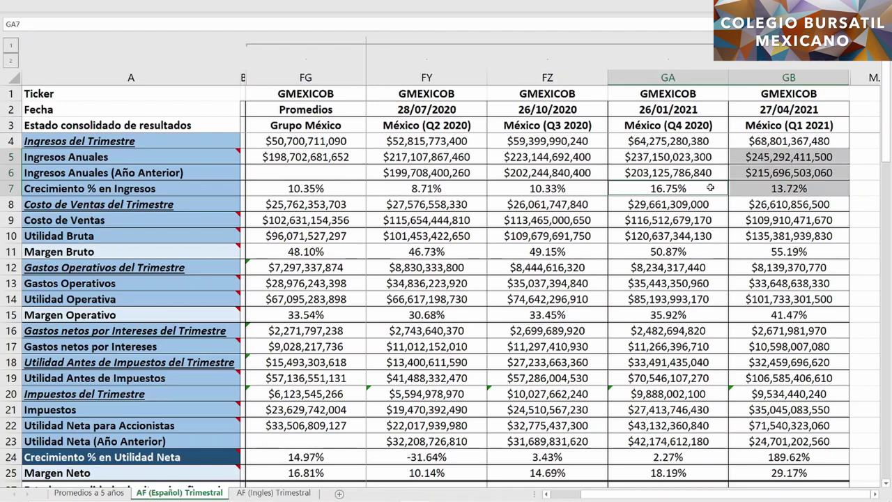
{"action": "left_click", "coordinate": [464, 190], "text": "ctrl"}
{"action": "left_click", "coordinate": [502, 187], "text": "ctrl"}
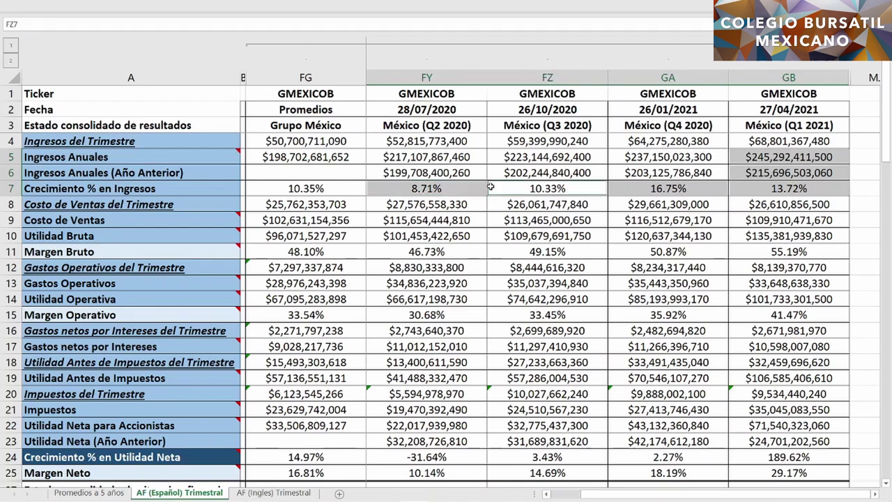
{"action": "left_click", "coordinate": [352, 186], "text": "ctrl"}
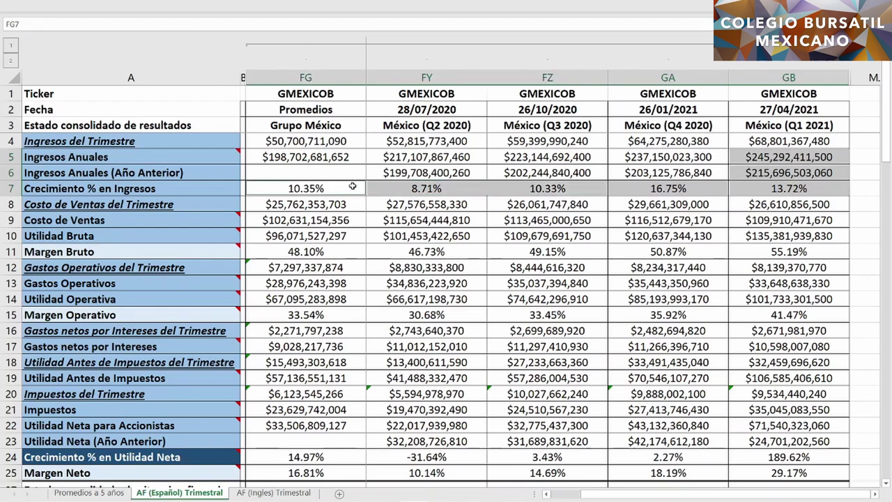
Step: Compare quarterly and annual cost of sales across every quarter and the average
{"action": "left_click", "coordinate": [741, 205]}
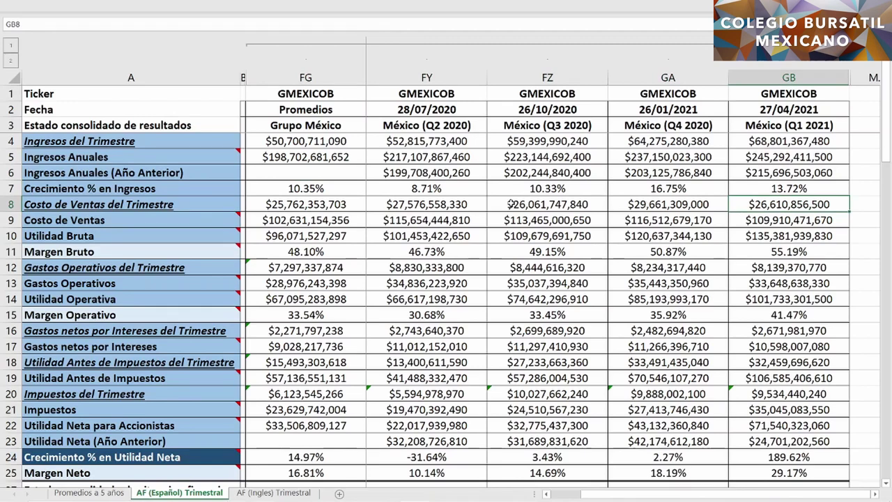
{"action": "left_click", "coordinate": [499, 204], "text": "ctrl"}
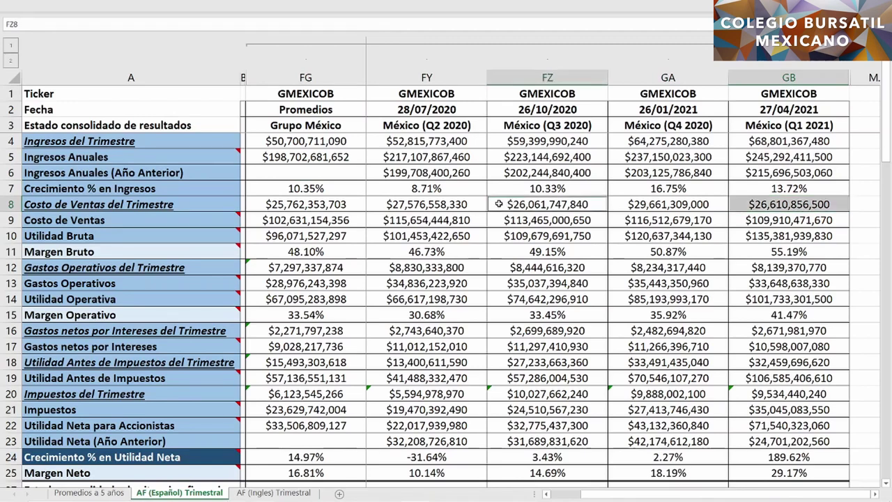
{"action": "left_click", "coordinate": [353, 202], "text": "ctrl"}
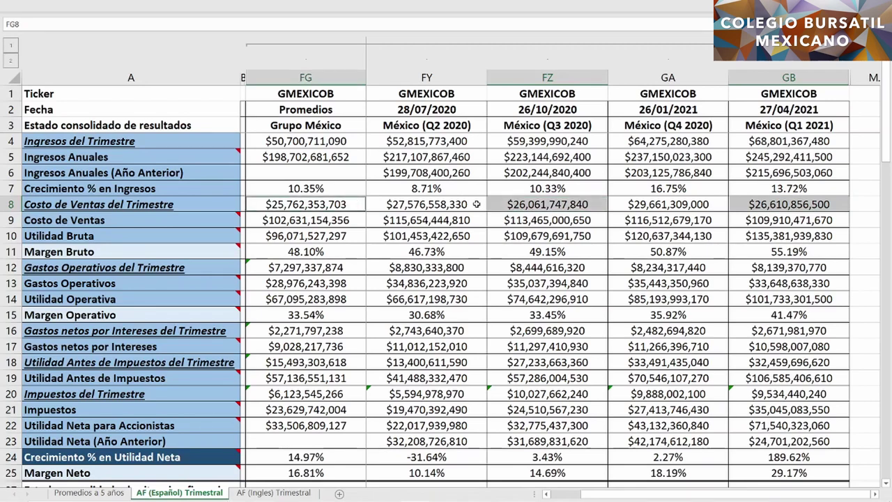
{"action": "left_click", "coordinate": [476, 203], "text": "ctrl"}
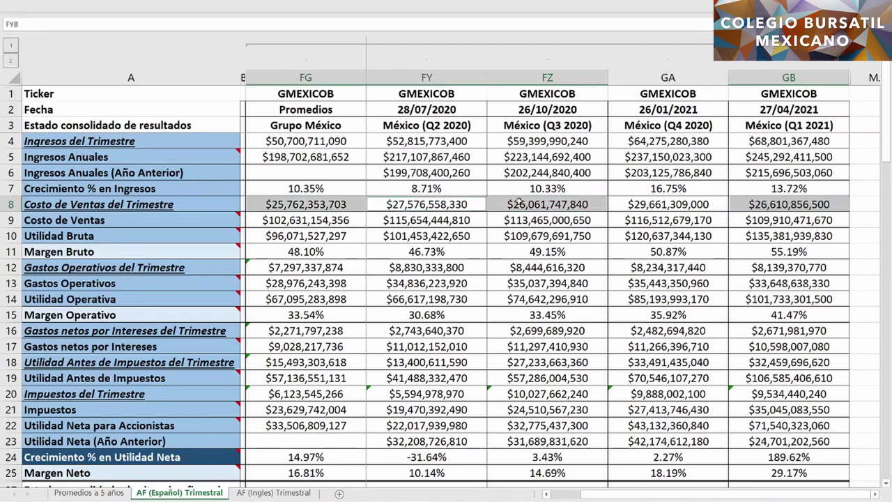
{"action": "left_click", "coordinate": [618, 202], "text": "ctrl"}
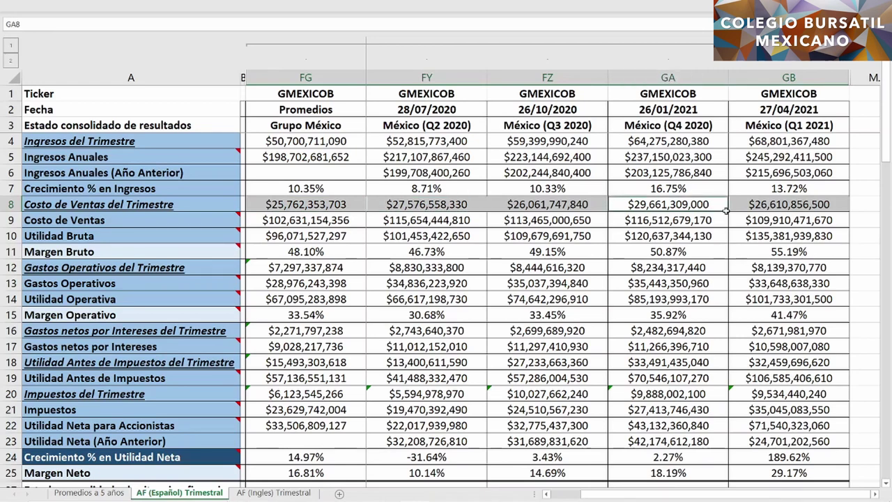
{"action": "left_click", "coordinate": [740, 219], "text": "ctrl"}
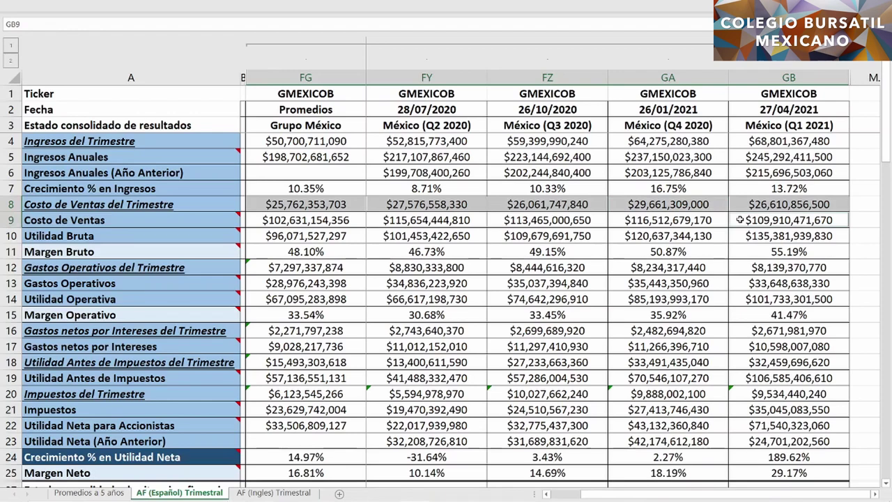
{"action": "left_click", "coordinate": [358, 219], "text": "ctrl"}
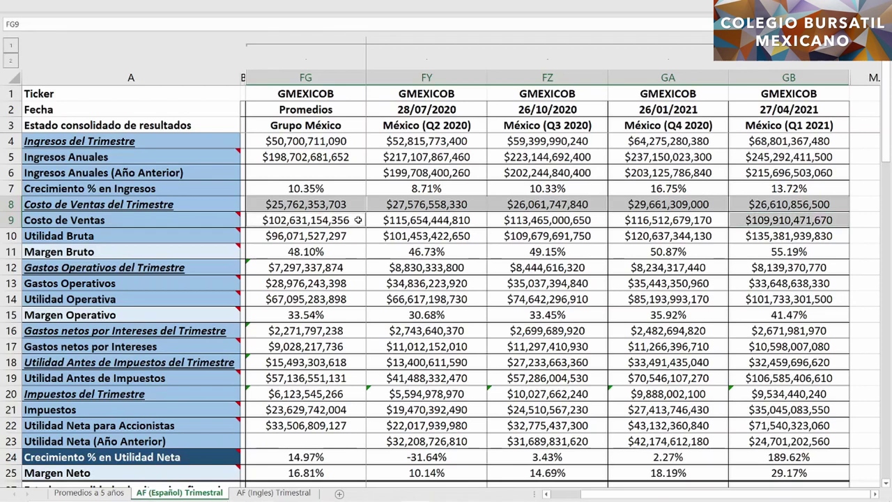
{"action": "left_click_drag", "start_coordinate": [406, 220], "coordinate": [596, 220]}
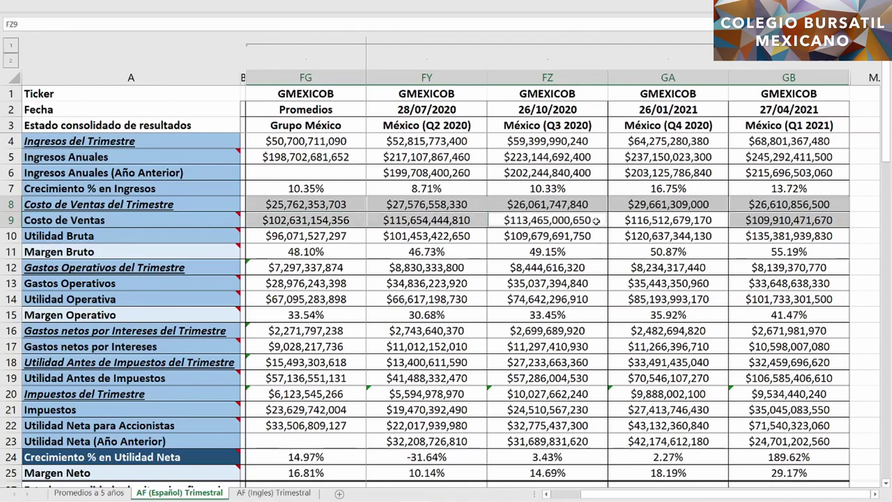
{"action": "left_click", "coordinate": [632, 221], "text": "ctrl"}
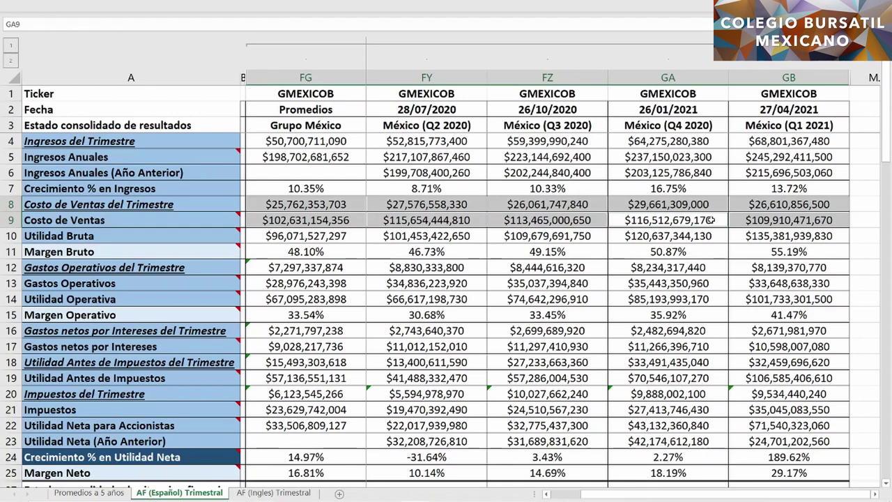
Step: Compare Utilidad Bruta and Margen Bruto across all quarters and the average
{"action": "left_click", "coordinate": [738, 159]}
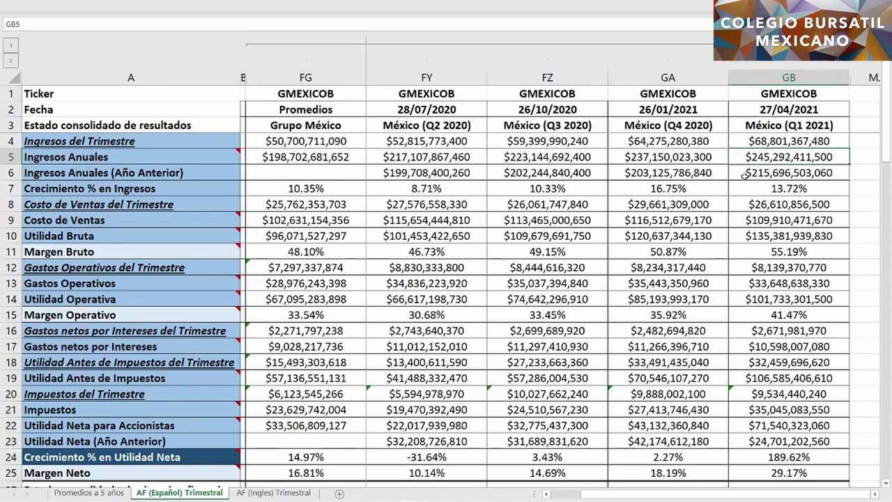
{"action": "left_click", "coordinate": [737, 218], "text": "ctrl"}
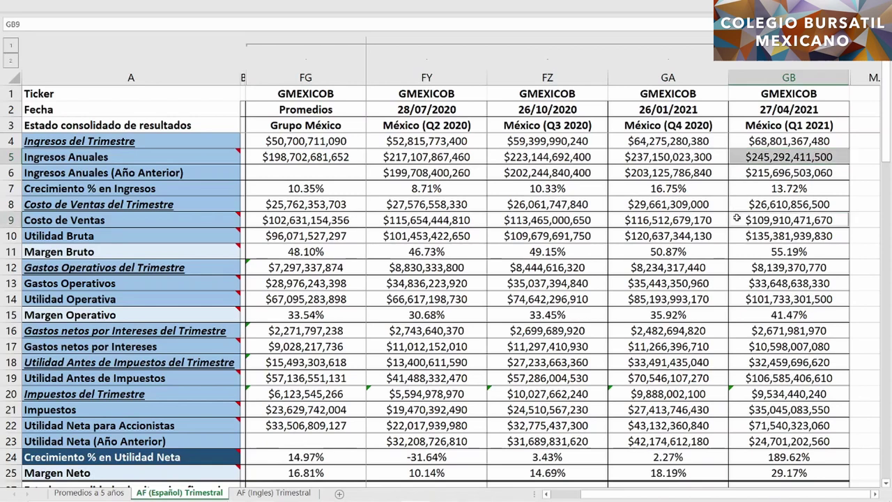
{"action": "left_click", "coordinate": [736, 235], "text": "ctrl"}
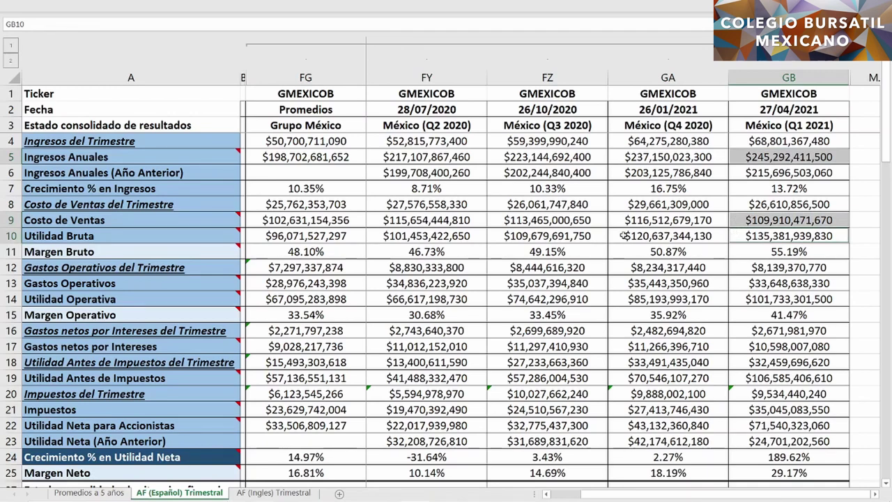
{"action": "mouse_move", "coordinate": [623, 236]}
{"action": "left_mouse_down"}
{"action": "mouse_move", "coordinate": [430, 225]}
{"action": "mouse_move", "coordinate": [423, 237]}
{"action": "left_mouse_up"}
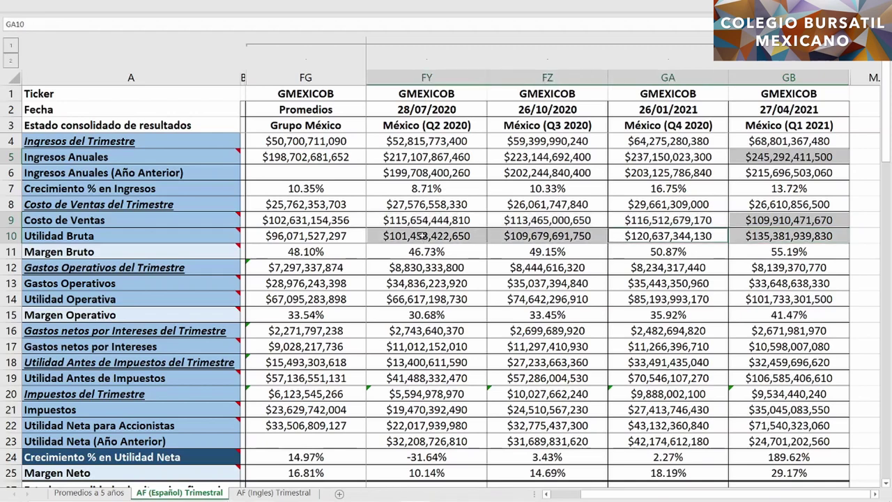
{"action": "left_click", "coordinate": [358, 235], "text": "ctrl"}
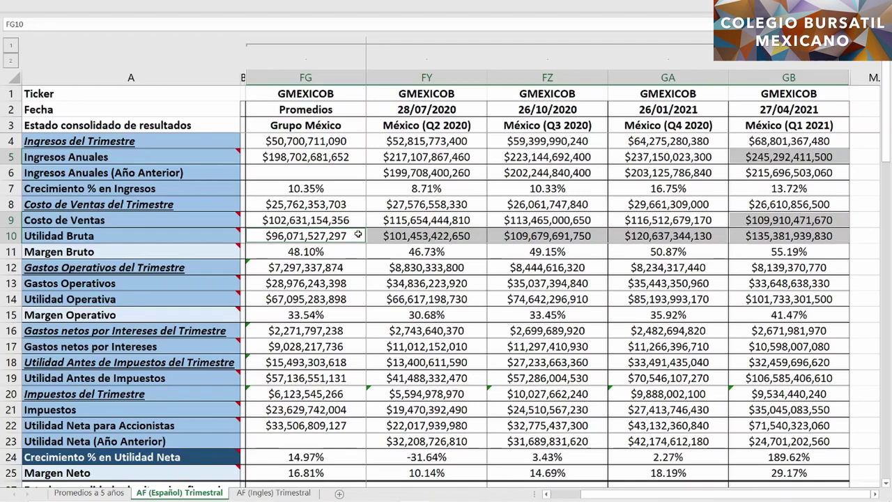
{"action": "left_click", "coordinate": [748, 250], "text": "ctrl"}
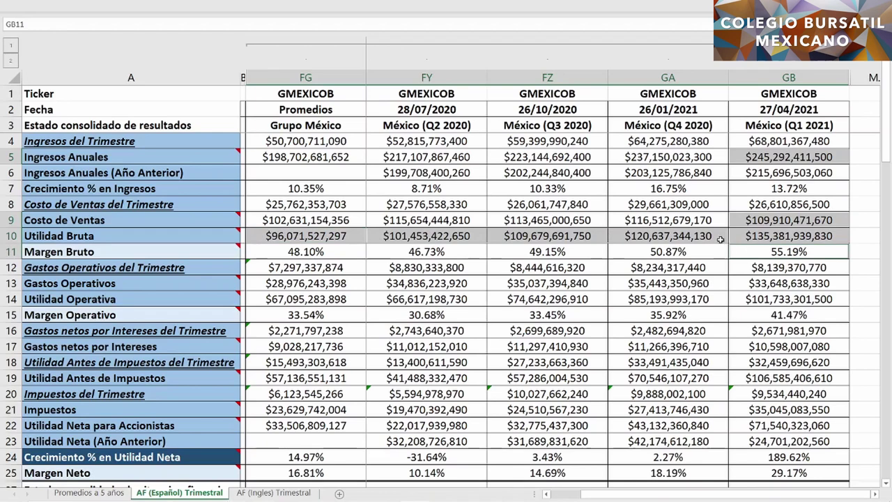
{"action": "left_click", "coordinate": [615, 251], "text": "ctrl"}
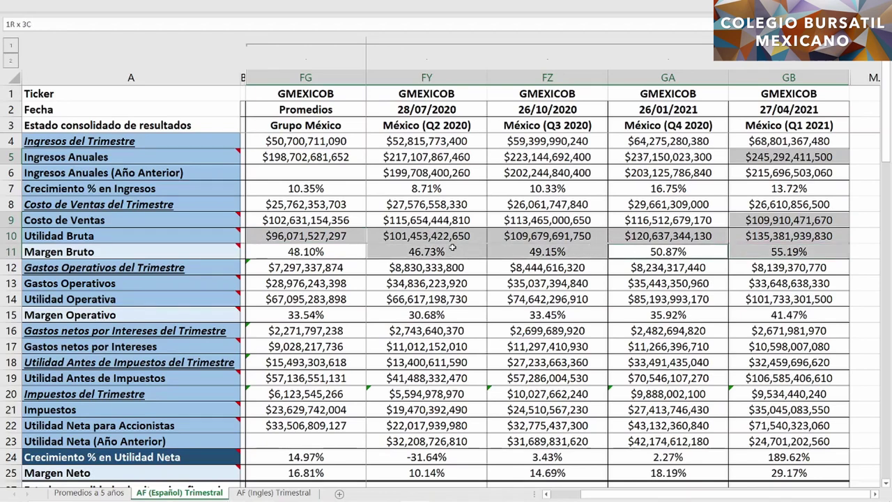
{"action": "left_click_drag", "start_coordinate": [542, 252], "coordinate": [452, 248]}
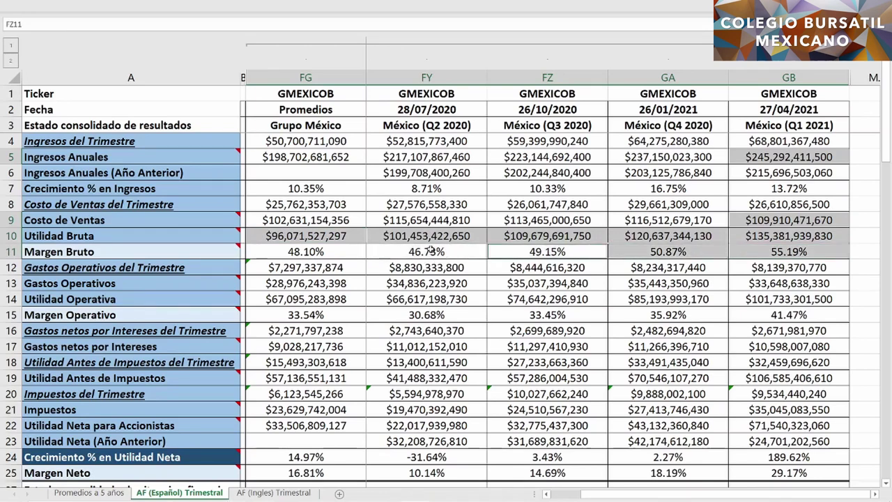
{"action": "left_click", "coordinate": [345, 248], "text": "ctrl"}
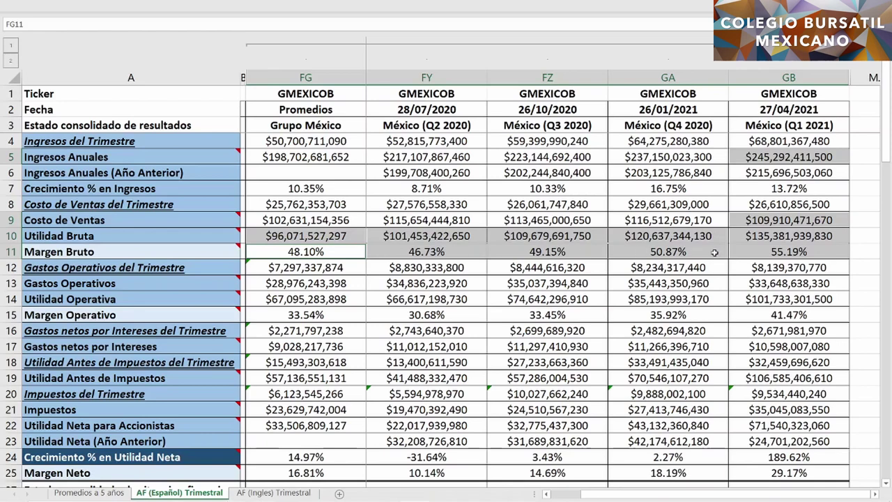
Step: Compare quarterly operating expenses and Gastos Operativos across all quarters and the average
{"action": "left_click", "coordinate": [746, 267]}
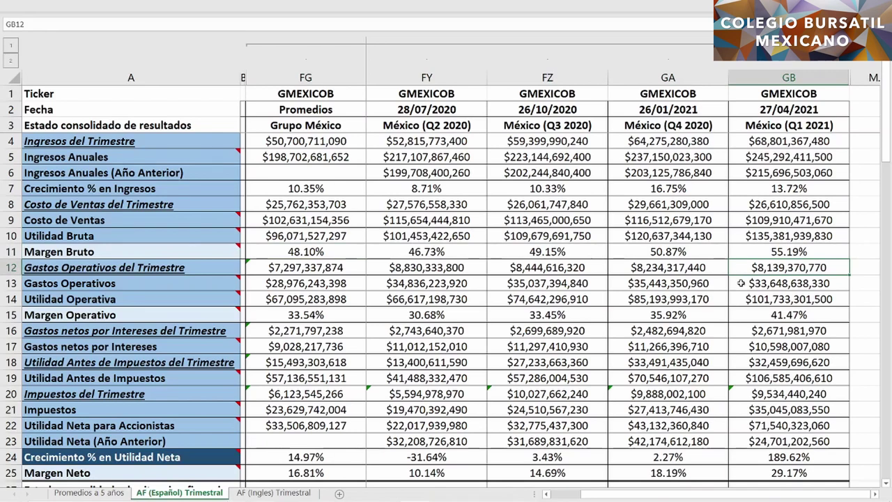
{"action": "left_click", "coordinate": [741, 283], "text": "ctrl"}
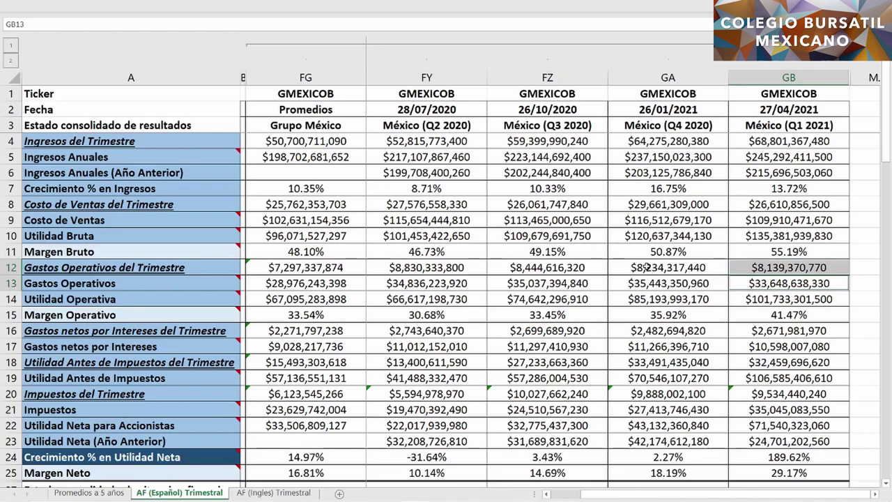
{"action": "mouse_move", "coordinate": [650, 267]}
{"action": "left_mouse_down"}
{"action": "mouse_move", "coordinate": [554, 283]}
{"action": "mouse_move", "coordinate": [411, 283]}
{"action": "left_mouse_up"}
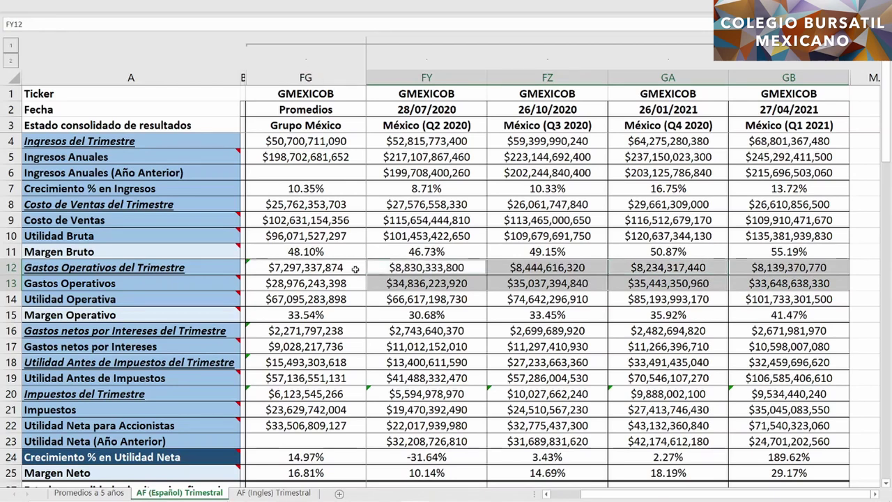
{"action": "left_click", "coordinate": [354, 270], "text": "ctrl"}
{"action": "left_click", "coordinate": [354, 284], "text": "ctrl"}
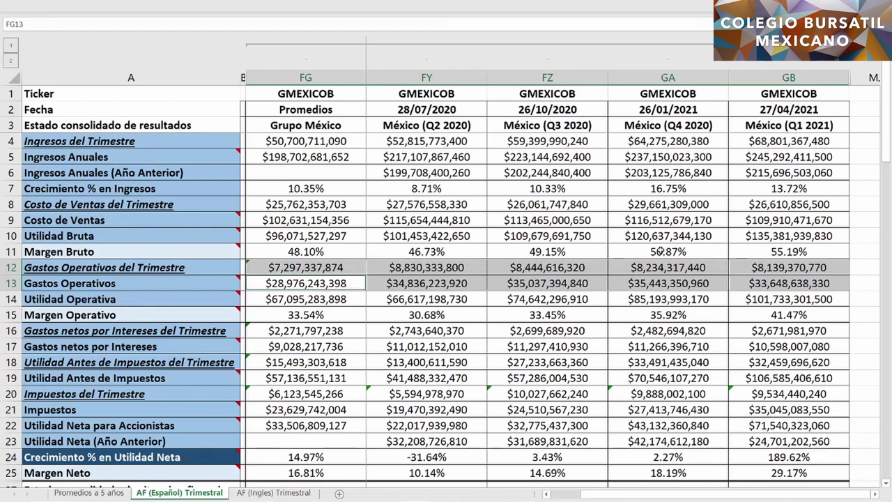
Step: Compare Utilidad Operativa across all quarters and the average, alongside Q1 2021 gross profit and expenses
{"action": "left_click", "coordinate": [739, 236]}
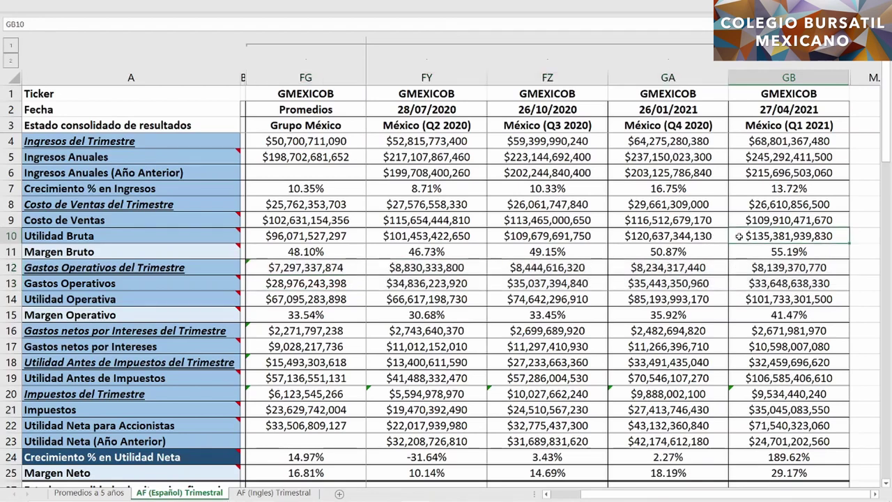
{"action": "left_click", "coordinate": [735, 284], "text": "ctrl"}
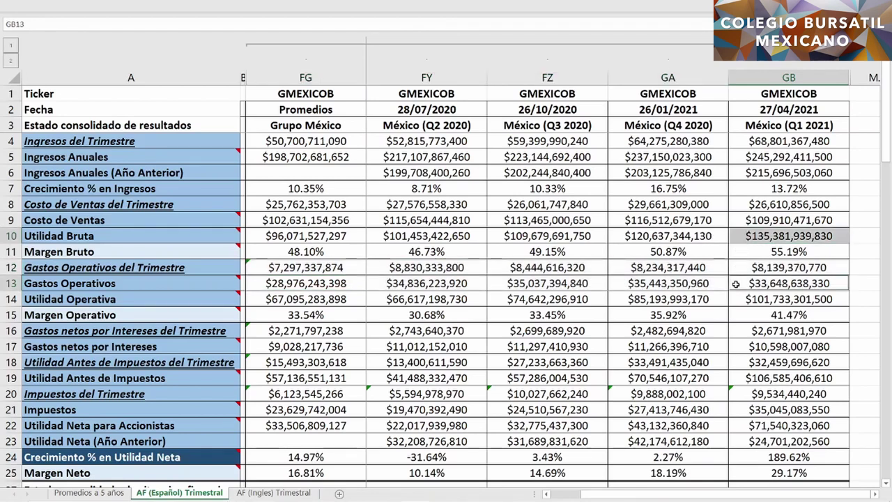
{"action": "left_click", "coordinate": [739, 301], "text": "ctrl"}
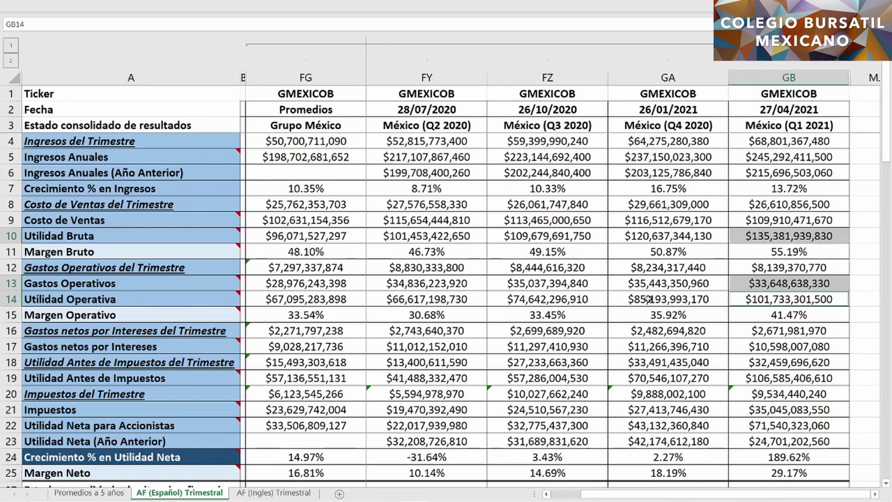
{"action": "left_click", "coordinate": [498, 297], "text": "ctrl"}
{"action": "left_click", "coordinate": [615, 300], "text": "ctrl"}
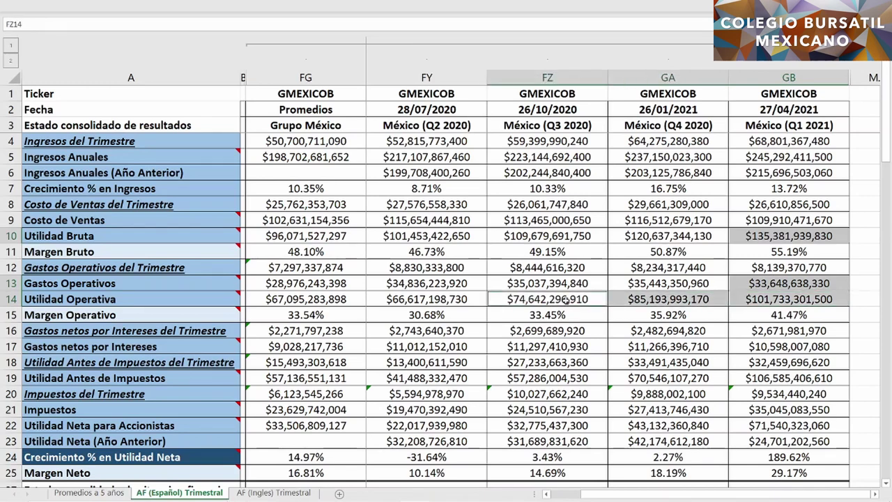
{"action": "left_click", "coordinate": [530, 299], "text": "ctrl"}
{"action": "left_click", "coordinate": [508, 295], "text": "ctrl"}
{"action": "left_click", "coordinate": [464, 298], "text": "ctrl"}
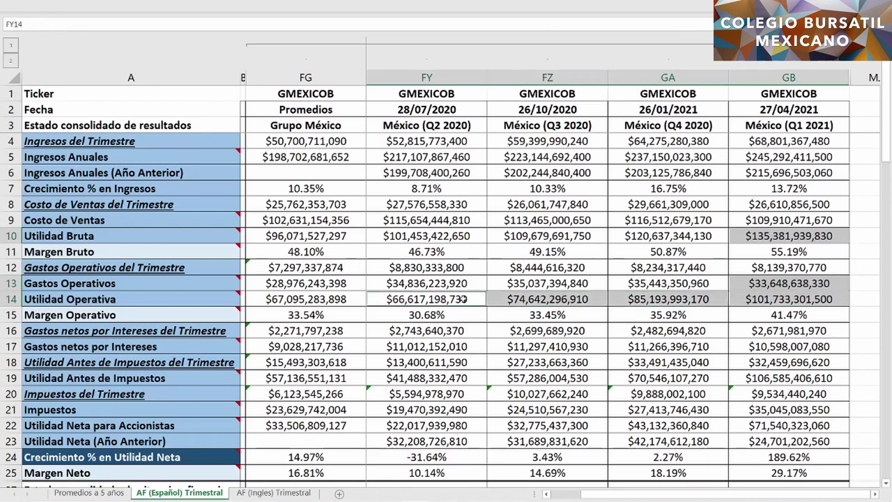
{"action": "left_click", "coordinate": [353, 297], "text": "ctrl"}
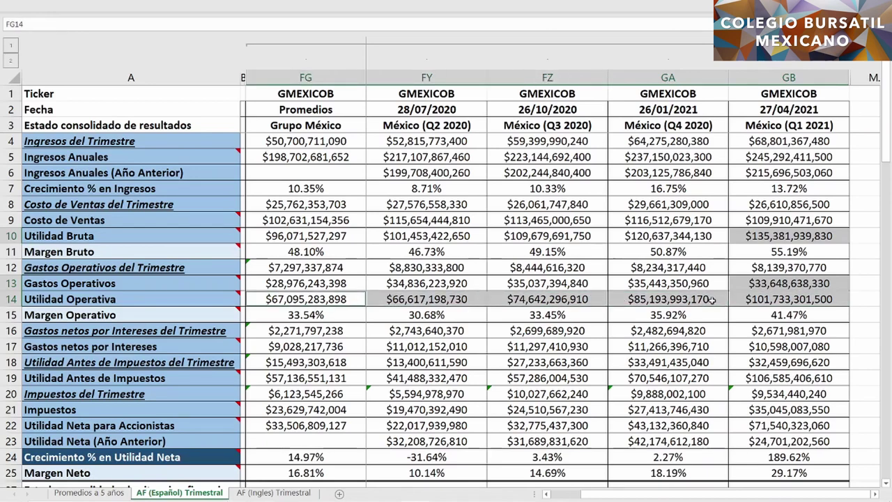
Step: Compare Margen Operativo across the Q1 2021, 2020 quarters and average columns
{"action": "left_click", "coordinate": [751, 314], "text": "ctrl"}
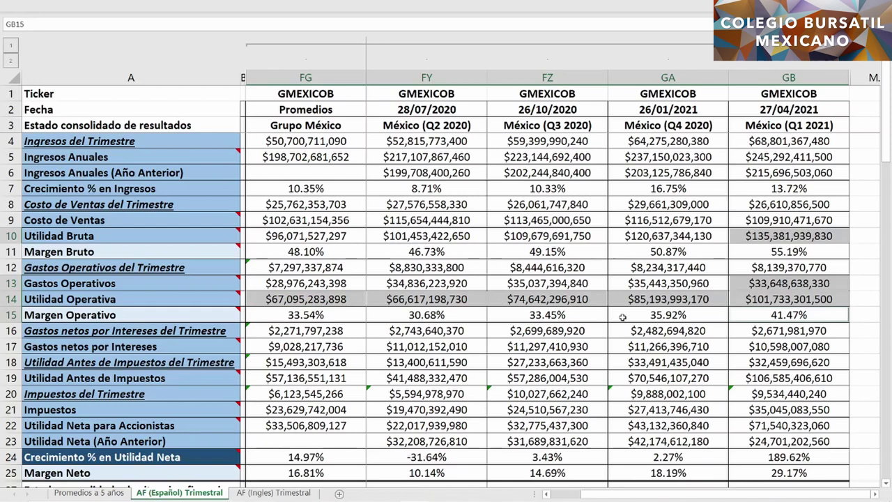
{"action": "left_click_drag", "start_coordinate": [623, 317], "coordinate": [466, 318]}
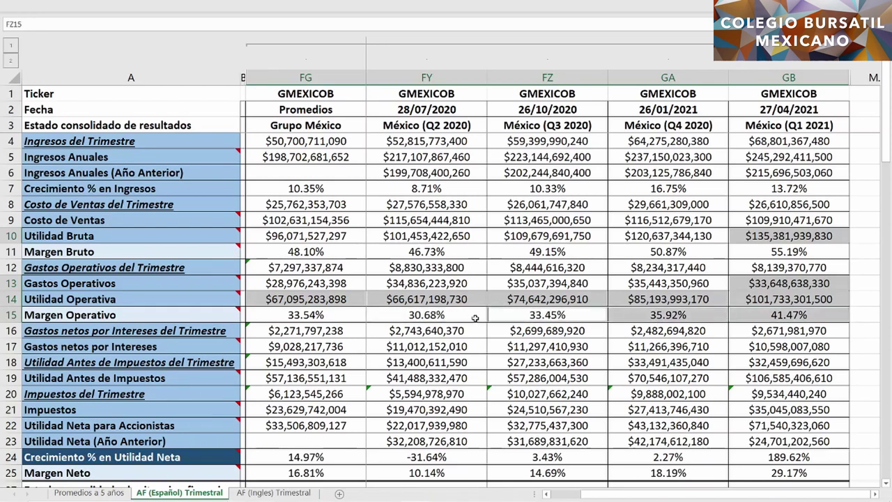
{"action": "left_click", "coordinate": [432, 316], "text": "ctrl"}
{"action": "left_click", "coordinate": [354, 314], "text": "ctrl"}
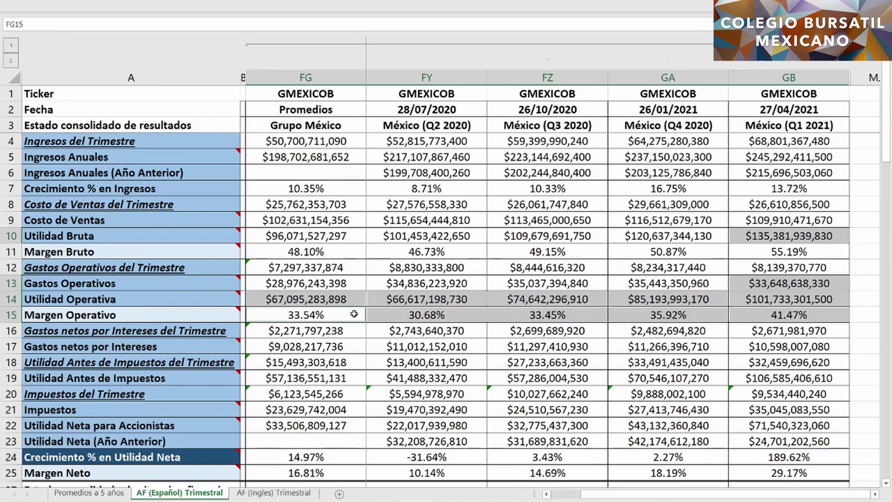
Step: Select the Q1 2021 cost of sales, operating expenses, annual revenue and operating income together
{"action": "left_click", "coordinate": [757, 316]}
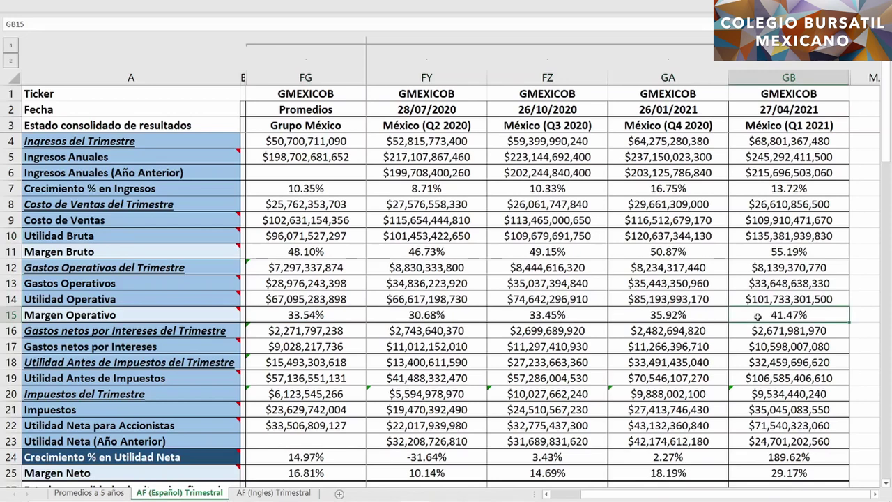
{"action": "left_click", "coordinate": [740, 220], "text": "ctrl"}
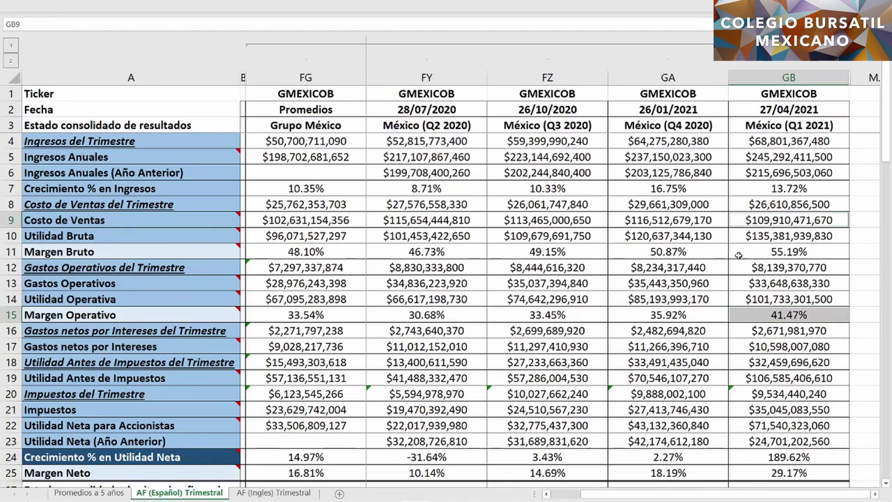
{"action": "left_click", "coordinate": [739, 283], "text": "ctrl"}
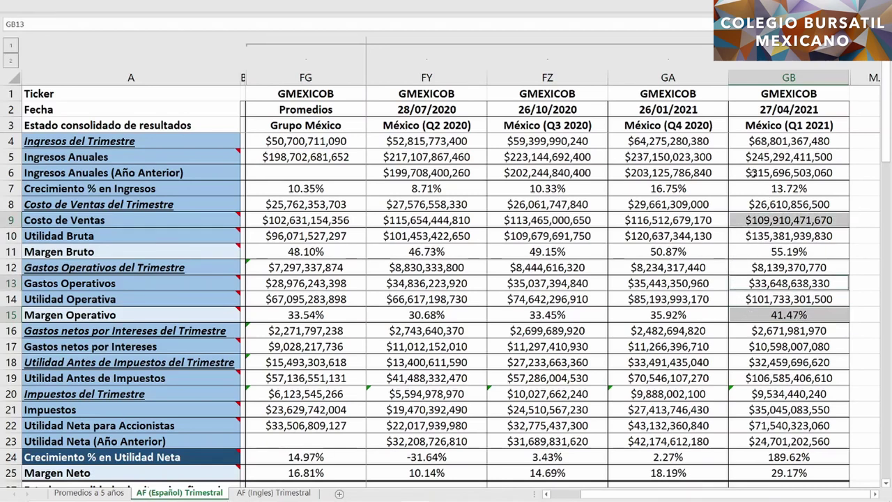
{"action": "left_click", "coordinate": [740, 158], "text": "ctrl"}
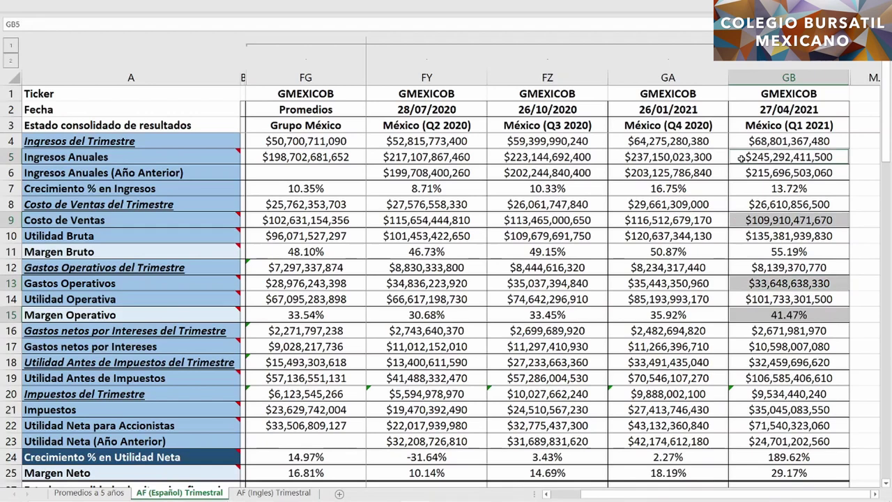
{"action": "left_click", "coordinate": [735, 298], "text": "ctrl"}
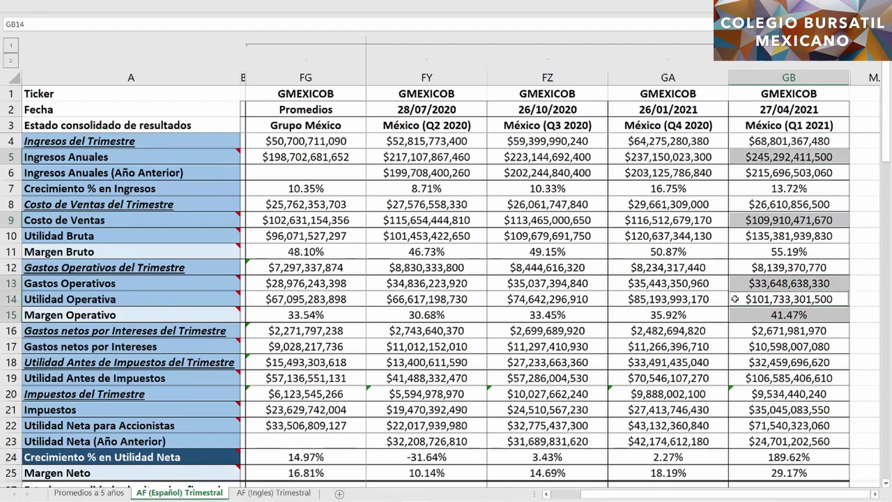
{"action": "left_click", "coordinate": [740, 333]}
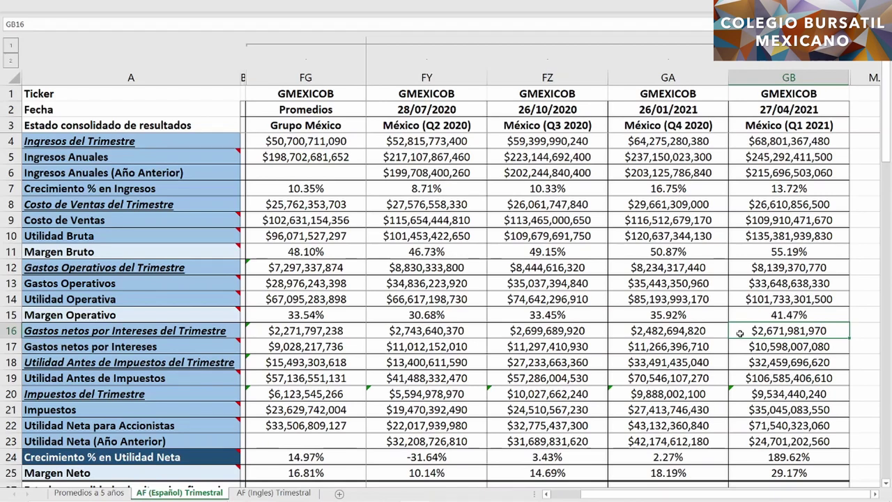
Step: Compare quarterly and annual net interest expense across all quarters and the average
{"action": "left_click", "coordinate": [625, 331], "text": "ctrl"}
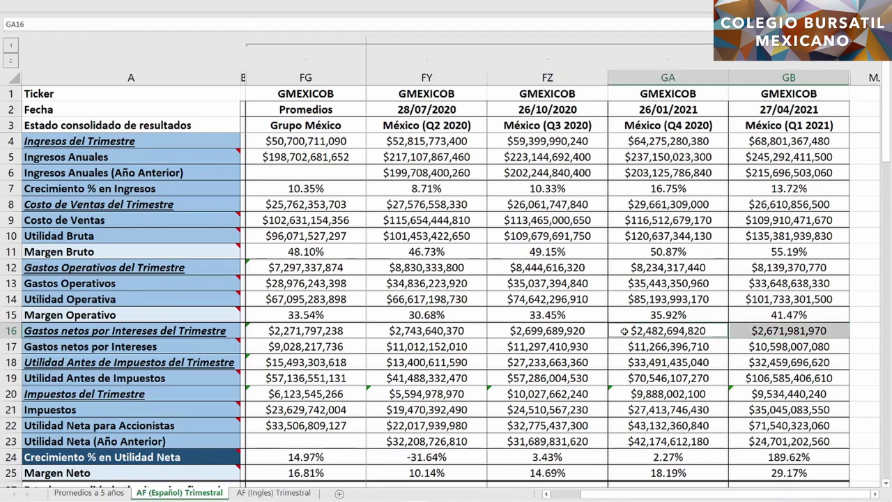
{"action": "left_click", "coordinate": [349, 330], "text": "ctrl"}
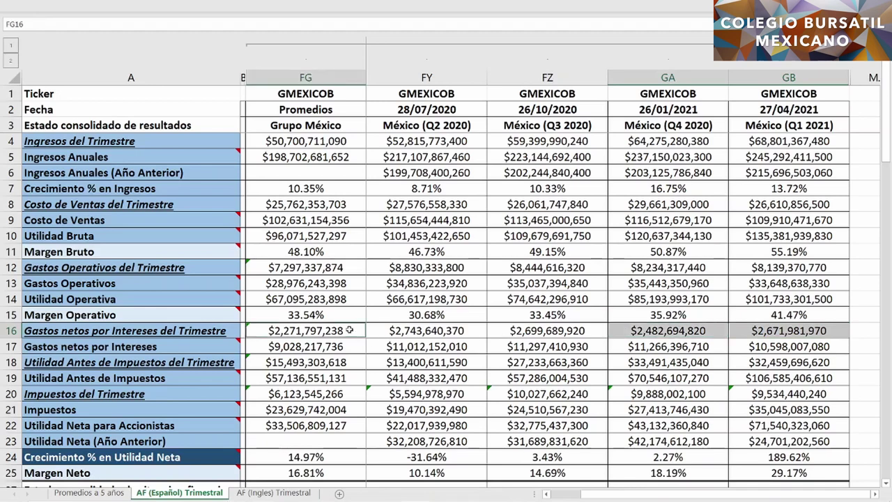
{"action": "left_click", "coordinate": [473, 333], "text": "ctrl"}
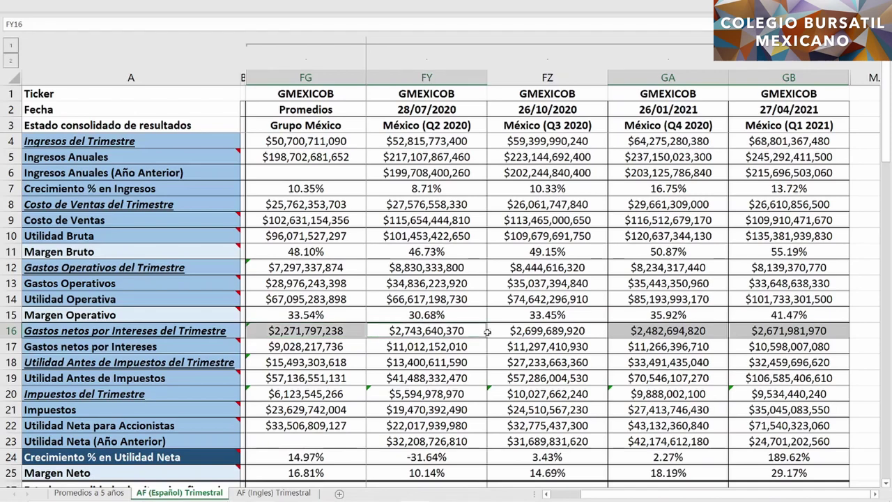
{"action": "left_click", "coordinate": [498, 331], "text": "ctrl"}
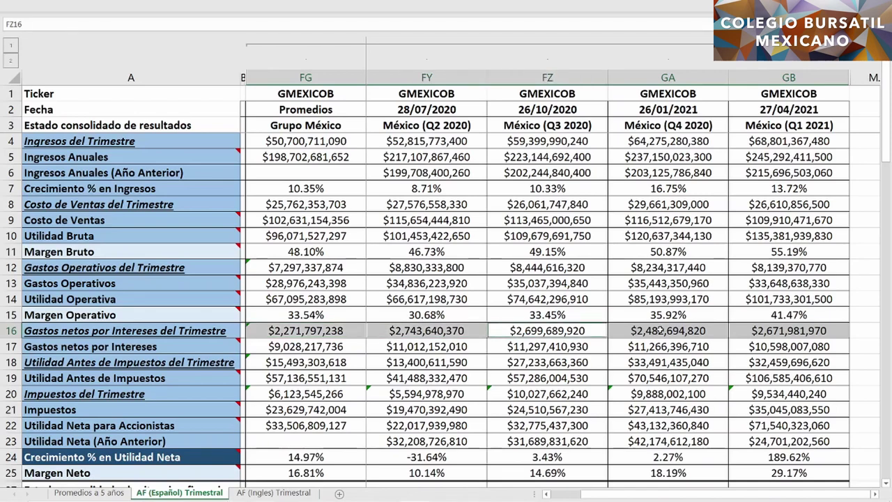
{"action": "left_click", "coordinate": [738, 345], "text": "ctrl"}
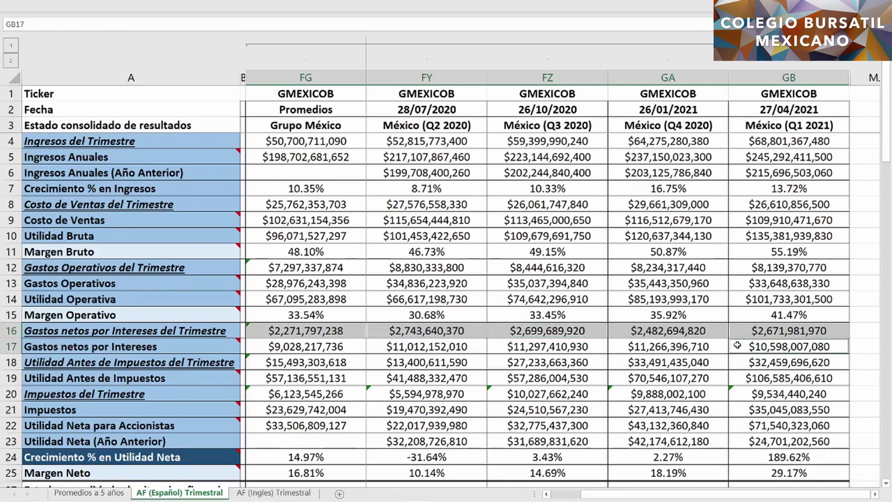
{"action": "left_click_drag", "start_coordinate": [625, 349], "coordinate": [465, 347]}
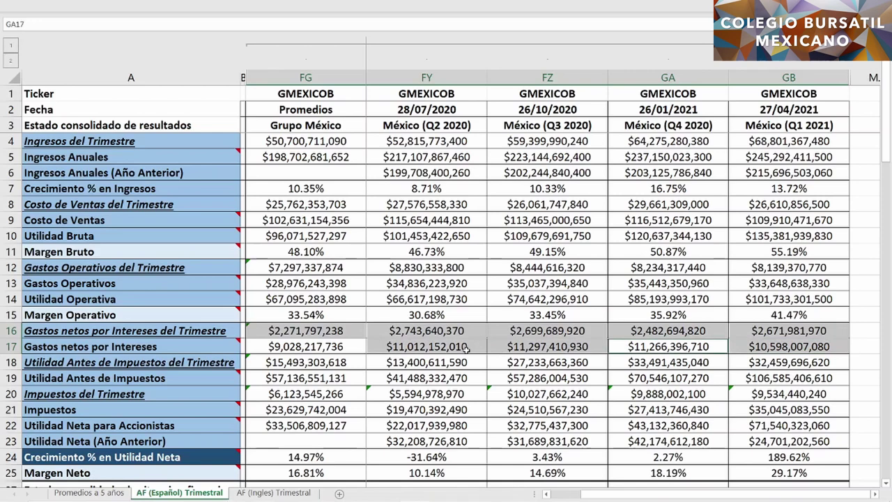
{"action": "left_click", "coordinate": [355, 347], "text": "ctrl"}
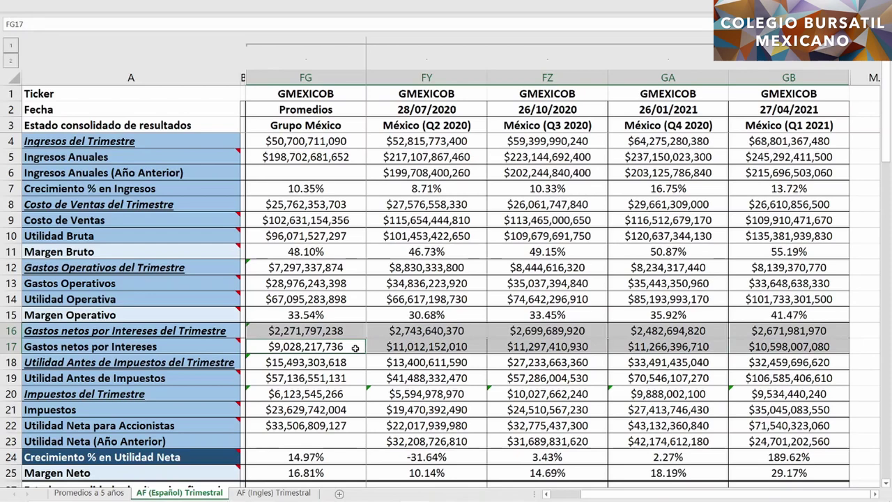
Step: Compare quarterly and annual pretax income across all quarters and the average
{"action": "left_click", "coordinate": [740, 362]}
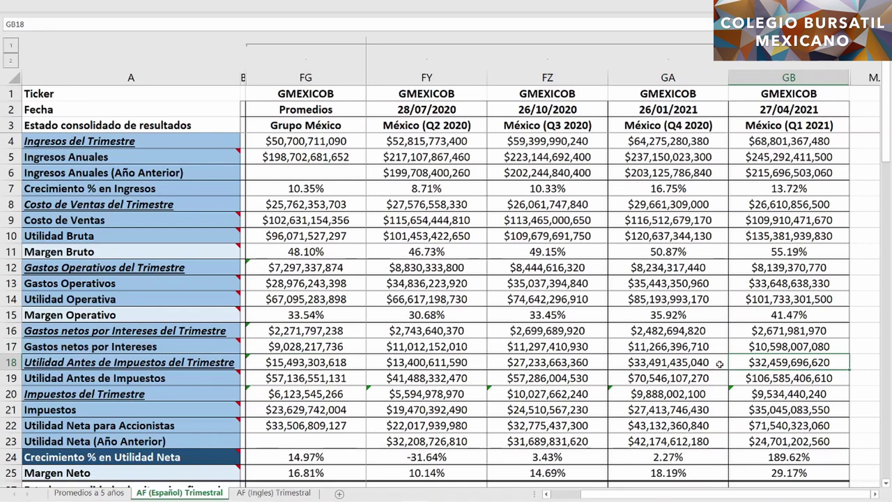
{"action": "left_click", "coordinate": [719, 364], "text": "ctrl"}
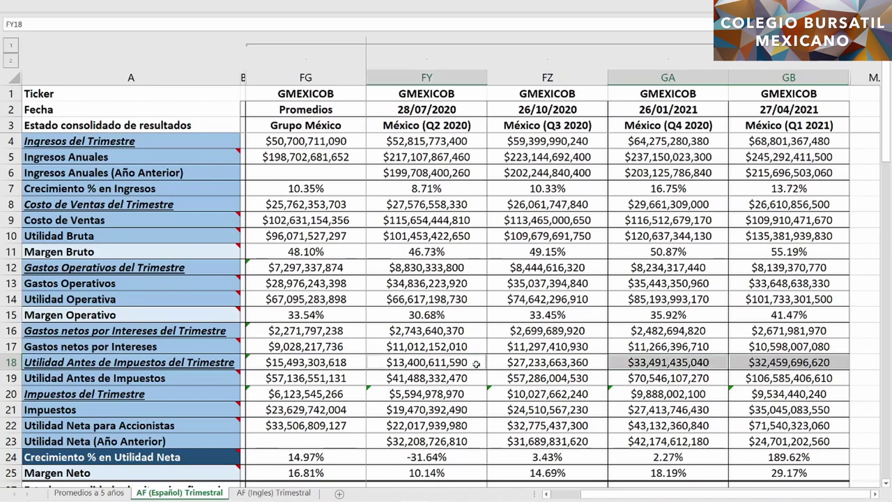
{"action": "left_click", "coordinate": [478, 362], "text": "ctrl"}
{"action": "left_click", "coordinate": [499, 362], "text": "ctrl"}
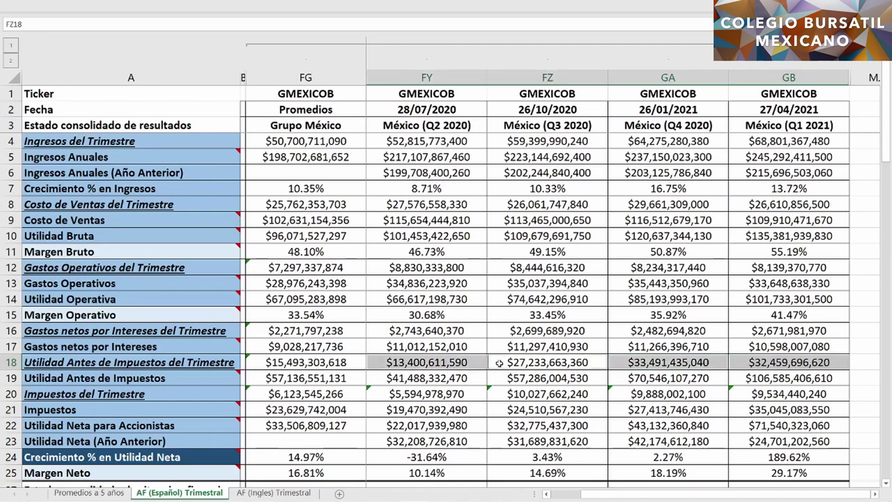
{"action": "left_click", "coordinate": [356, 364], "text": "ctrl"}
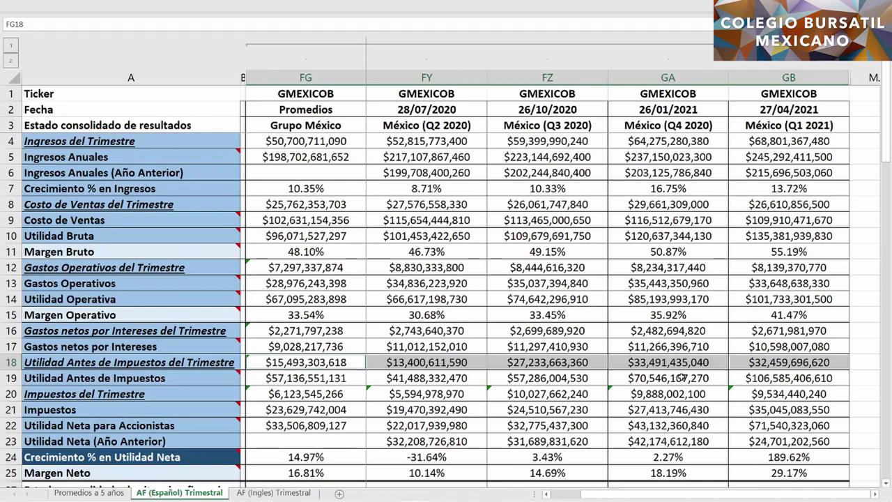
{"action": "left_click", "coordinate": [740, 378], "text": "ctrl"}
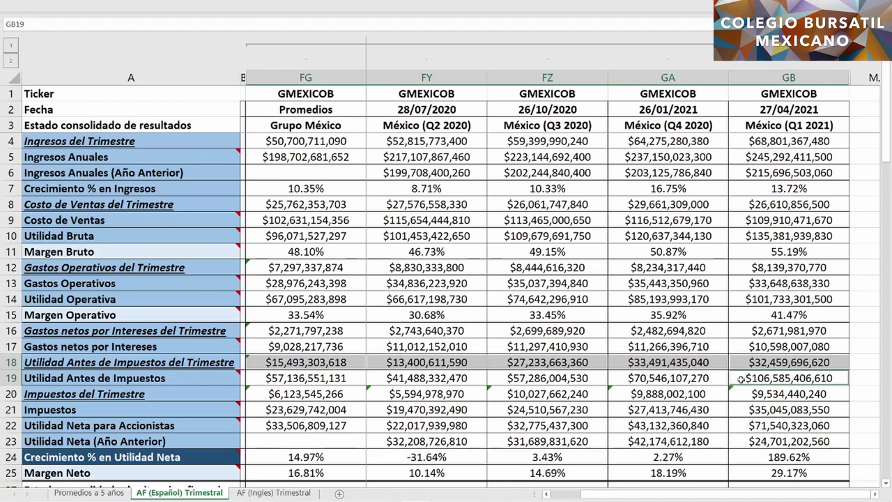
{"action": "left_click_drag", "start_coordinate": [617, 378], "coordinate": [525, 377], "text": "ctrl"}
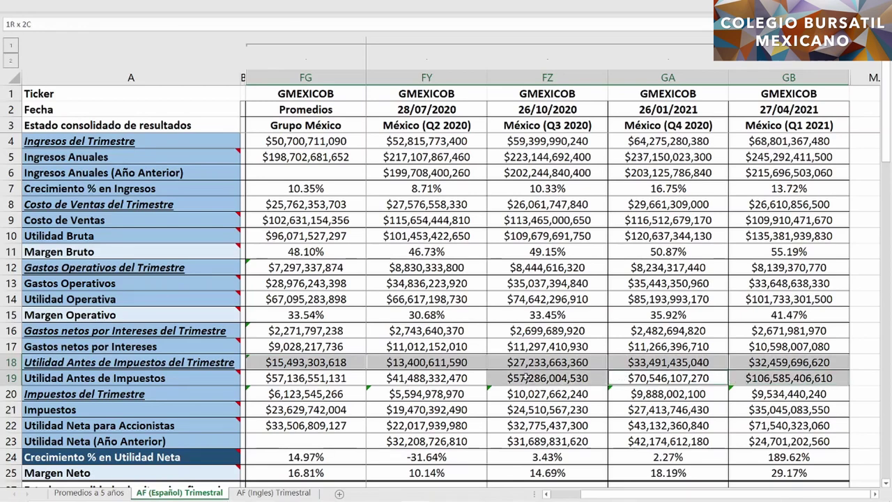
{"action": "left_click", "coordinate": [453, 377], "text": "ctrl"}
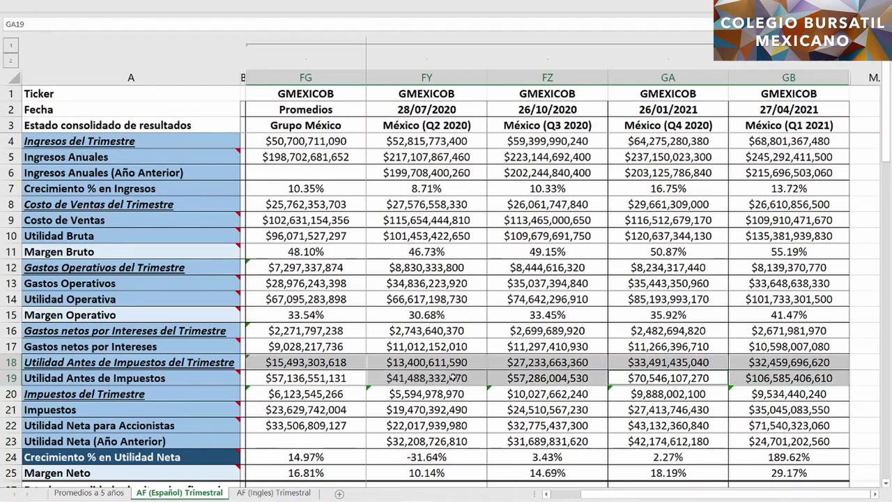
{"action": "left_click", "coordinate": [353, 378], "text": "ctrl"}
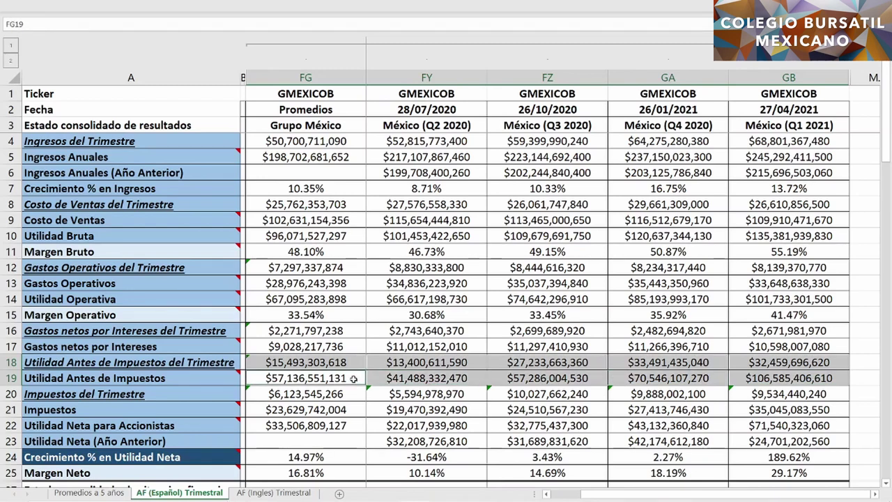
Step: Compare quarterly and annual taxes across all quarters and the average
{"action": "left_click", "coordinate": [744, 394]}
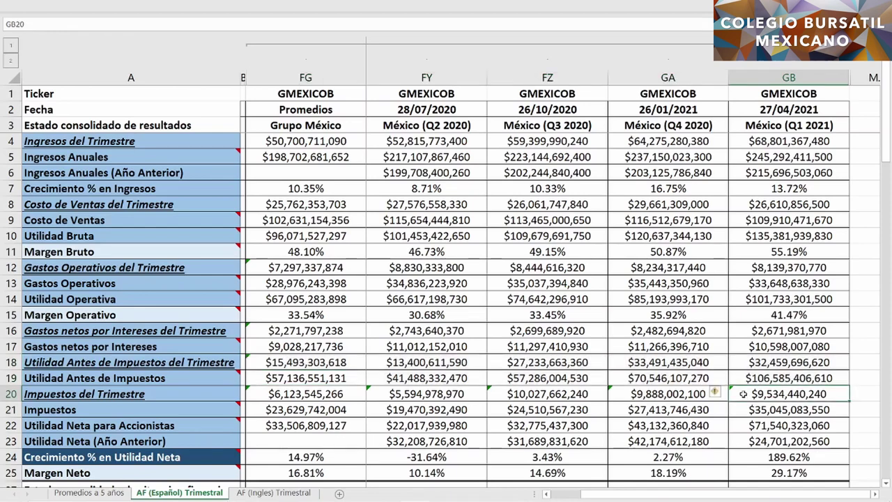
{"action": "left_click", "coordinate": [380, 394], "text": "ctrl"}
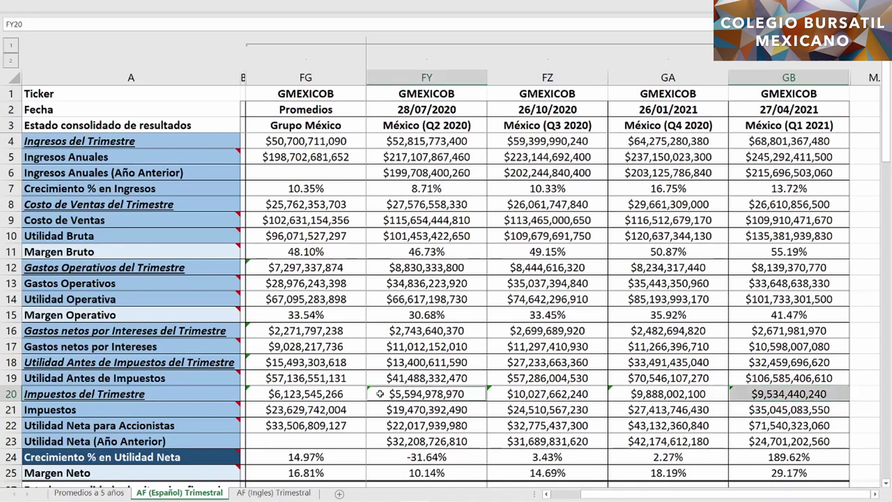
{"action": "left_click", "coordinate": [354, 396], "text": "ctrl"}
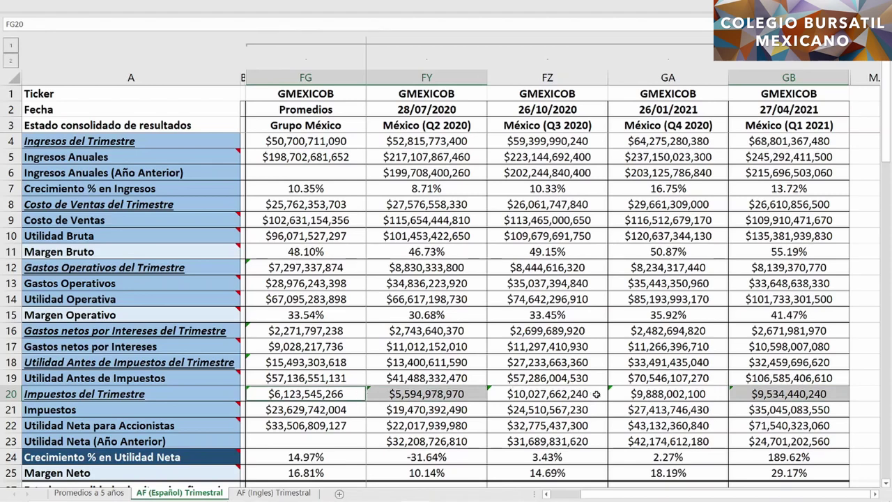
{"action": "left_click", "coordinate": [597, 394], "text": "ctrl"}
{"action": "left_click", "coordinate": [620, 394], "text": "ctrl"}
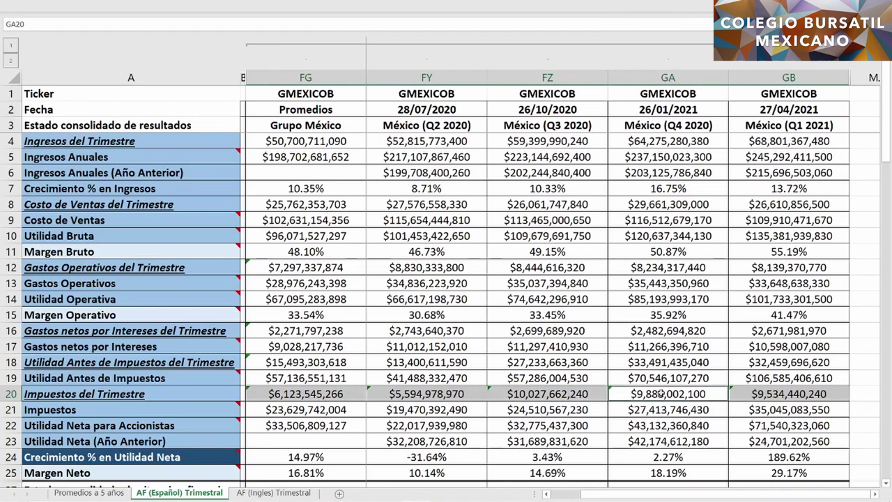
{"action": "left_click", "coordinate": [741, 408], "text": "ctrl"}
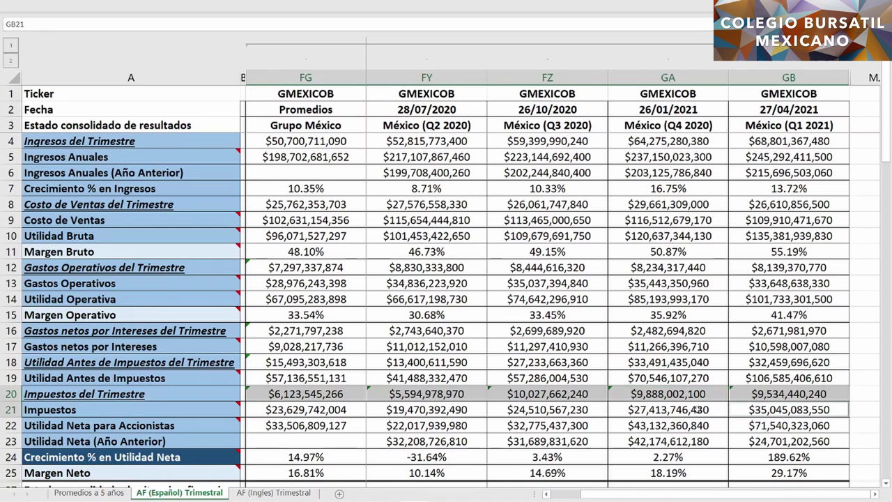
{"action": "left_click_drag", "start_coordinate": [616, 411], "coordinate": [450, 410]}
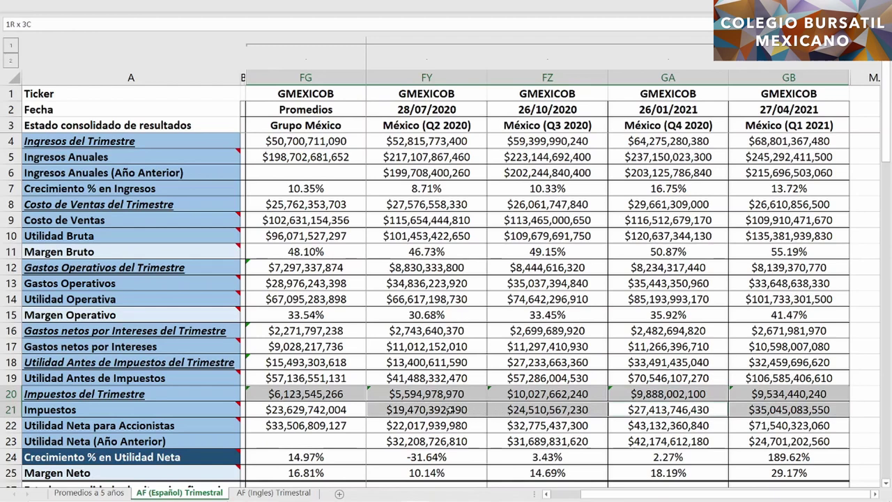
{"action": "left_click", "coordinate": [360, 410], "text": "ctrl"}
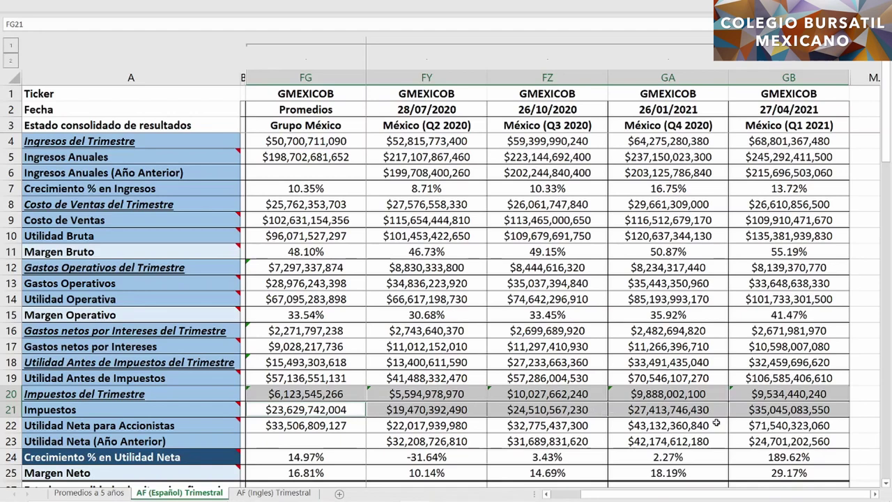
Step: Select the whole net income to shareholders row plus Q1 2021 prior-year net income and growth
{"action": "left_click", "coordinate": [740, 426]}
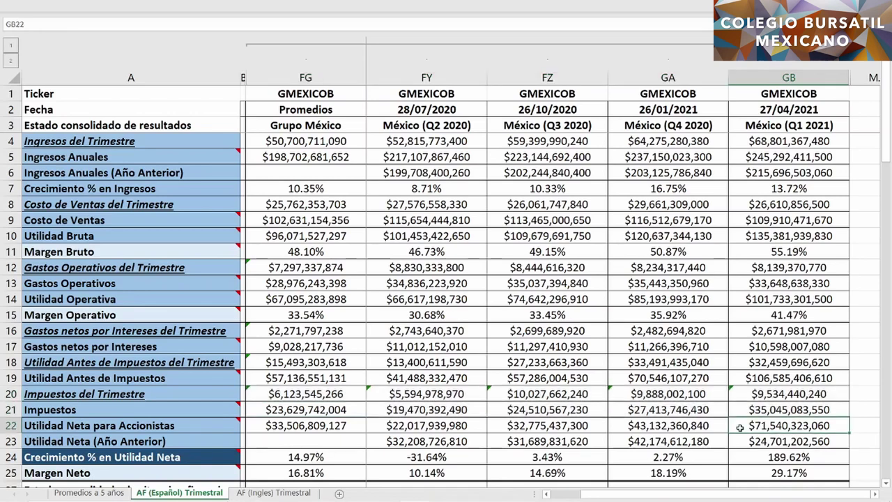
{"action": "left_click_drag", "start_coordinate": [740, 427], "coordinate": [502, 428]}
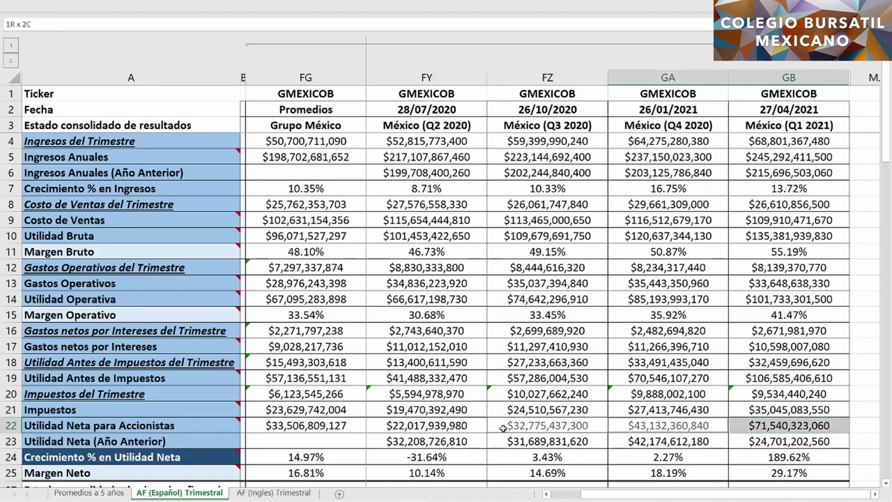
{"action": "mouse_move", "coordinate": [503, 428]}
{"action": "left_mouse_down"}
{"action": "mouse_move", "coordinate": [603, 428]}
{"action": "mouse_move", "coordinate": [356, 428]}
{"action": "left_mouse_up"}
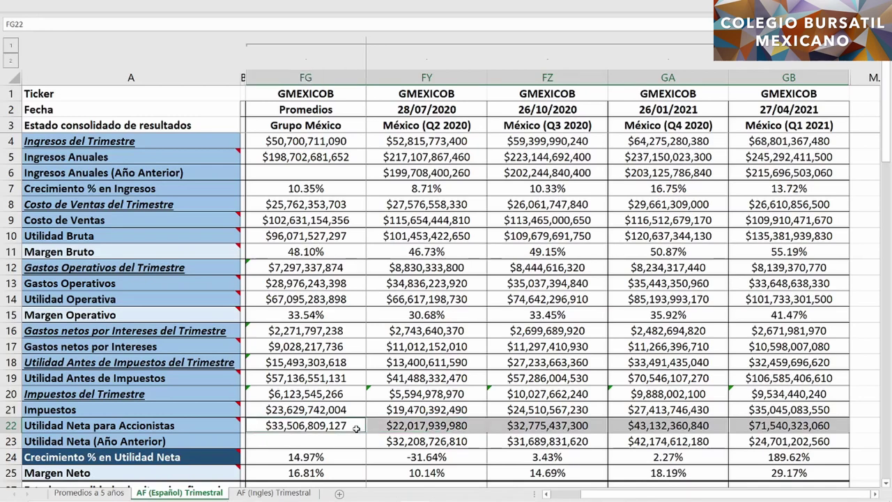
{"action": "left_click", "coordinate": [743, 441], "text": "ctrl"}
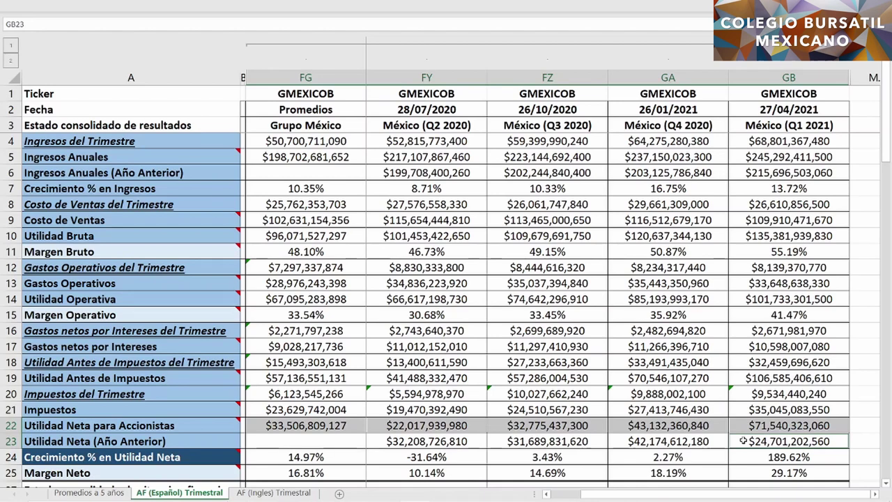
{"action": "left_click", "coordinate": [745, 456], "text": "ctrl"}
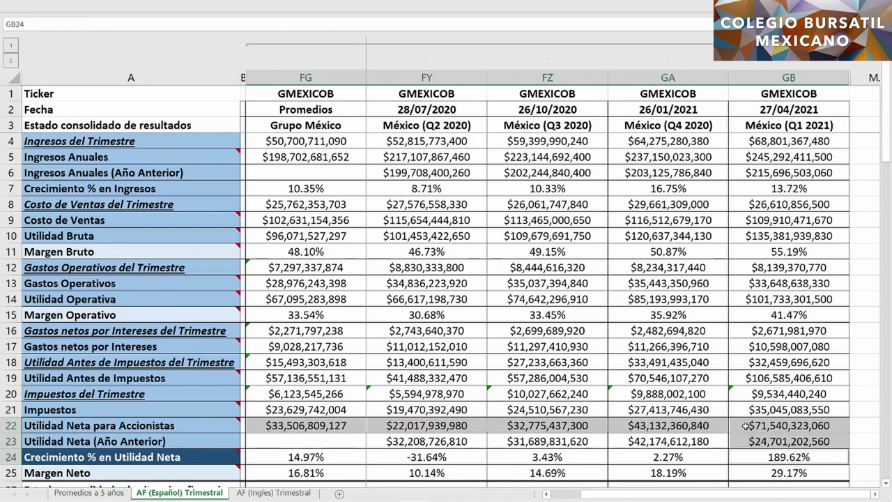
Step: Compare net margins (10.14%, 14.69%, 18.19%, 29.17%) against the 16.81% average
{"action": "left_click", "coordinate": [743, 426]}
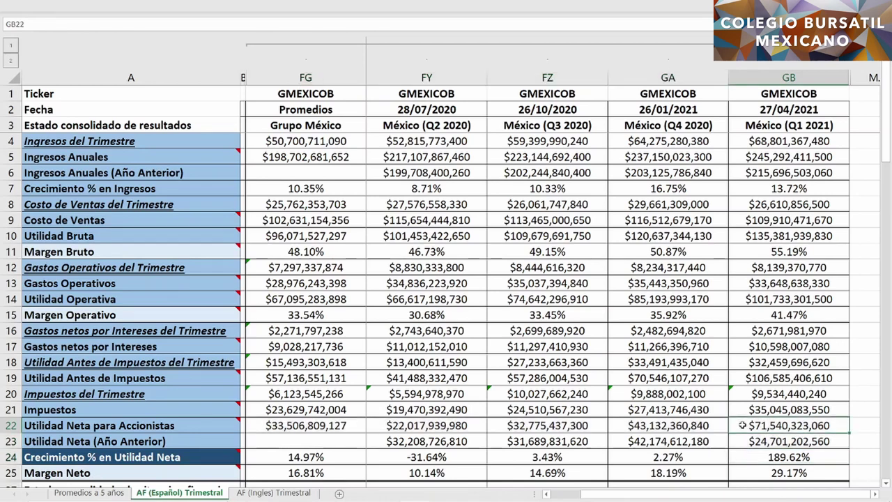
{"action": "left_click", "coordinate": [745, 471], "text": "ctrl"}
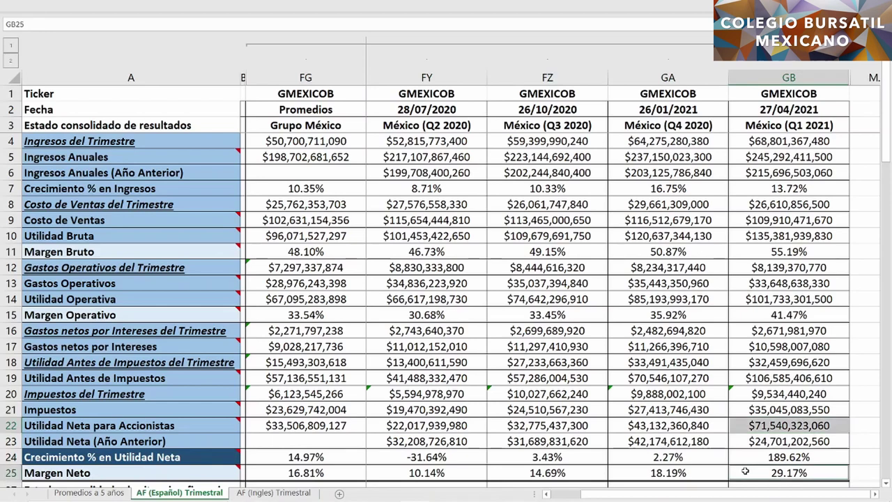
{"action": "left_click_drag", "start_coordinate": [637, 473], "coordinate": [470, 473], "text": "ctrl"}
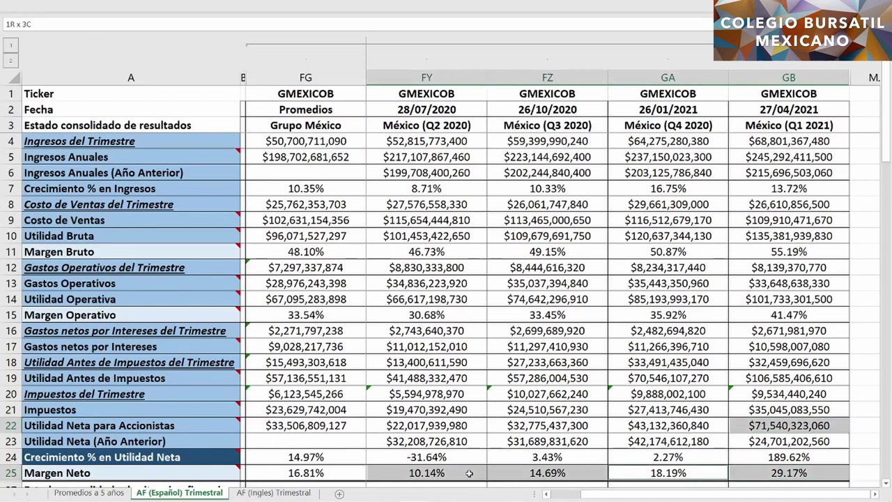
{"action": "left_click", "coordinate": [358, 473], "text": "ctrl"}
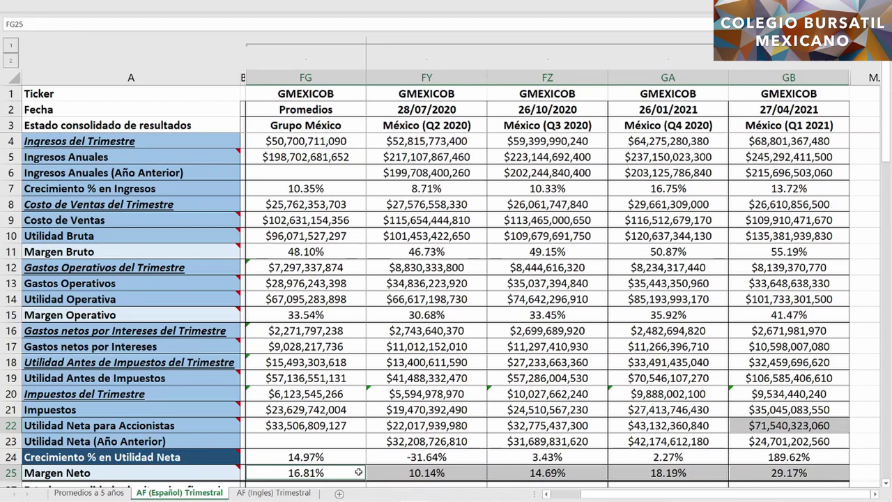
{"action": "left_click", "coordinate": [761, 473]}
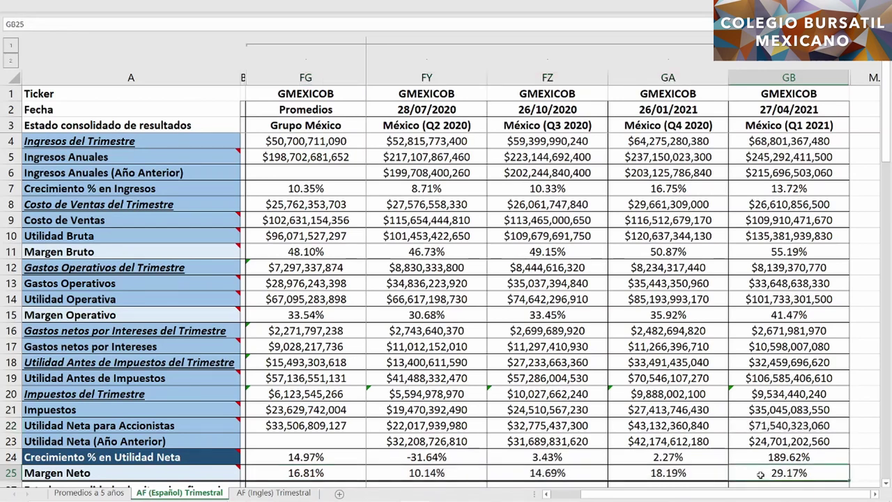
Step: Select Q1 2021 cost of sales, operating expenses, interest, taxes, annual revenue and net income together
{"action": "left_click", "coordinate": [741, 220], "text": "ctrl"}
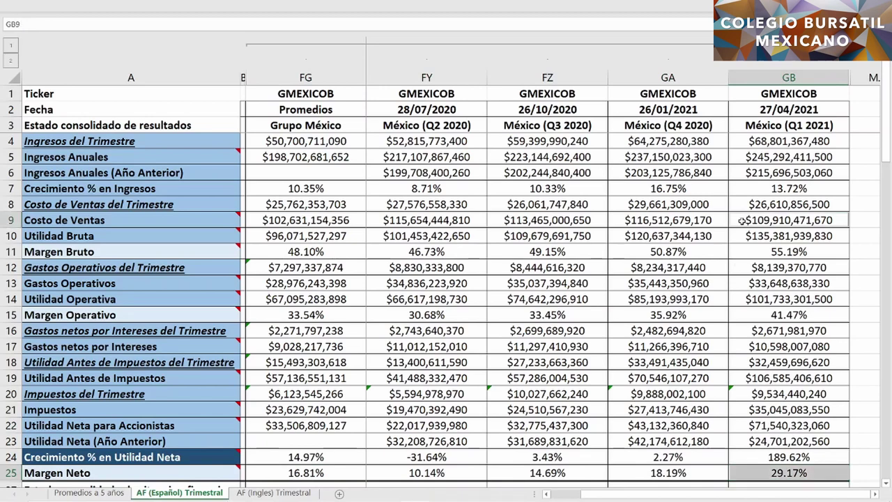
{"action": "left_click", "coordinate": [740, 282], "text": "ctrl"}
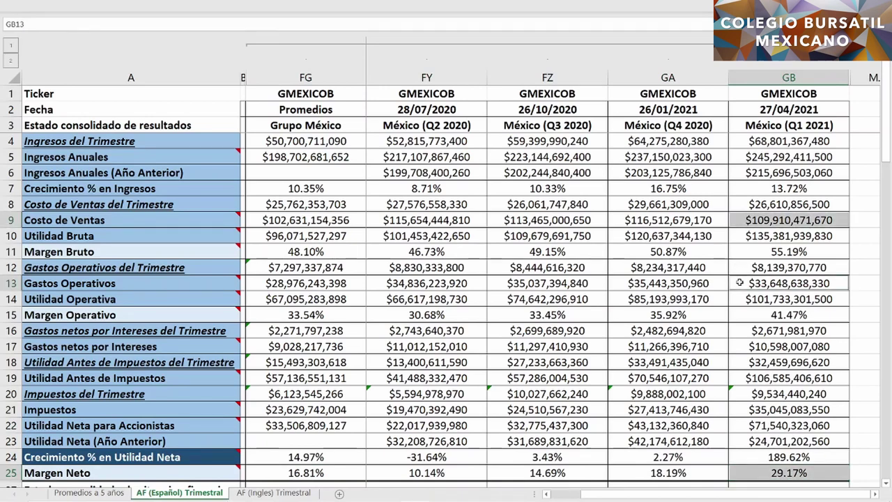
{"action": "left_click", "coordinate": [740, 346], "text": "ctrl"}
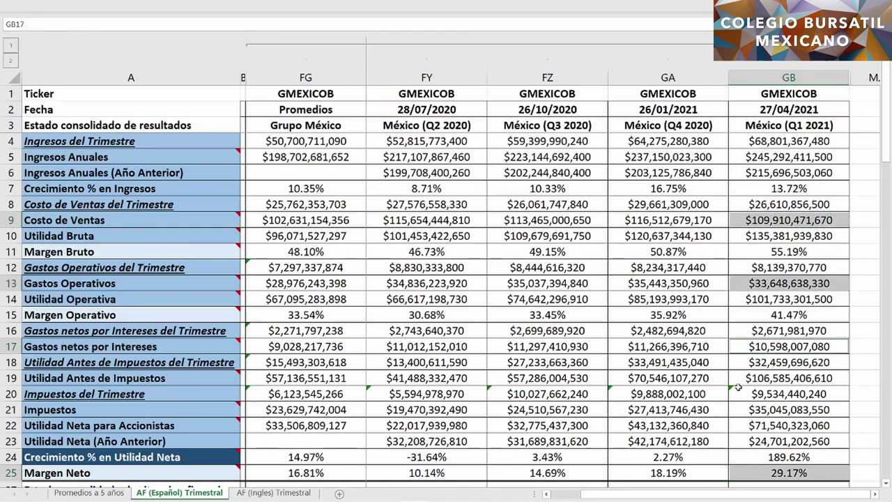
{"action": "left_click", "coordinate": [738, 408], "text": "ctrl"}
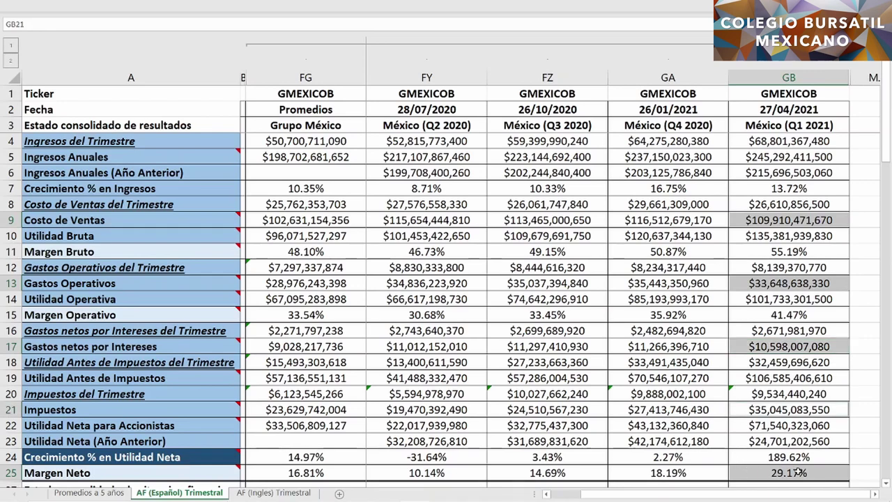
{"action": "left_click", "coordinate": [741, 157], "text": "ctrl"}
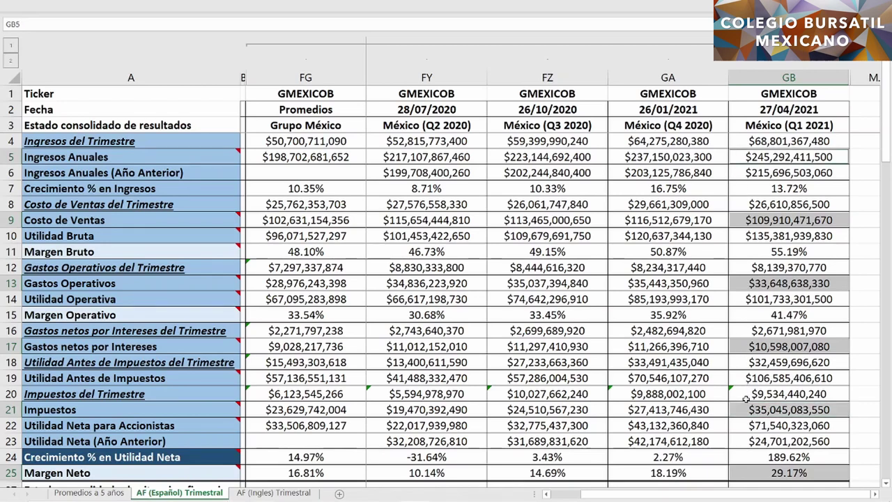
{"action": "left_click", "coordinate": [741, 425], "text": "ctrl"}
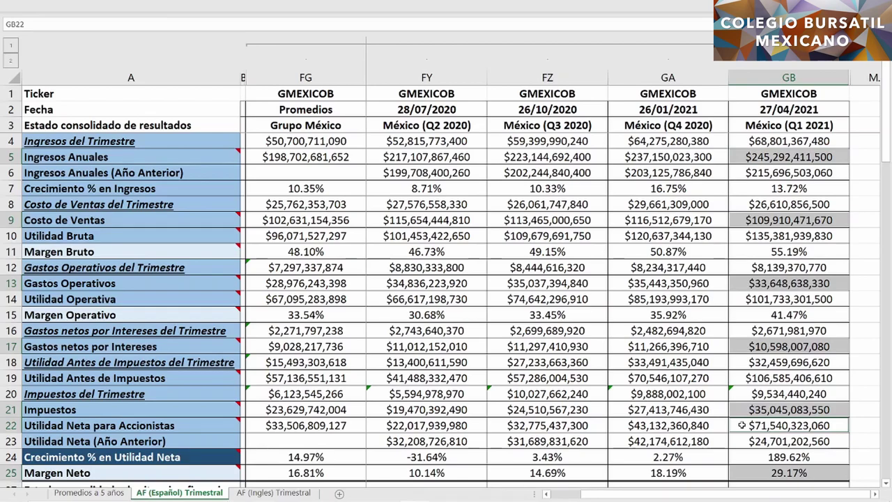
Step: Scroll to the balance sheet and select Q1 2021 Efectivo, Activos Circulantes and Activos Totales
{"action": "scroll", "coordinate": [742, 426], "scroll_direction": "down", "scroll_amount": 1}
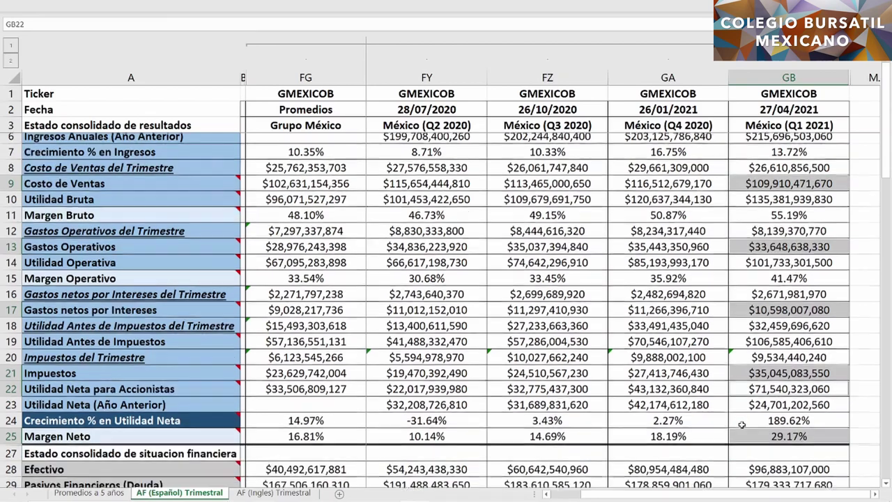
{"action": "scroll", "coordinate": [743, 424], "scroll_direction": "down", "scroll_amount": 4}
{"action": "scroll", "coordinate": [743, 423], "scroll_direction": "down", "scroll_amount": 1}
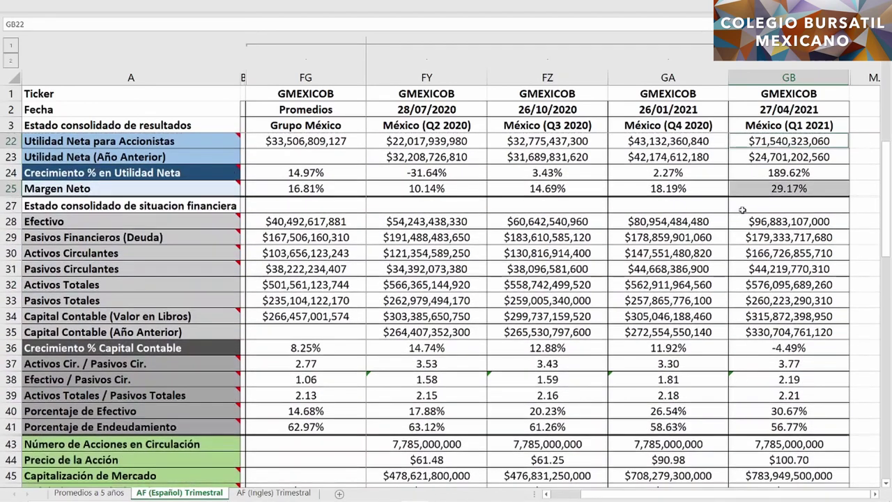
{"action": "left_click", "coordinate": [738, 219]}
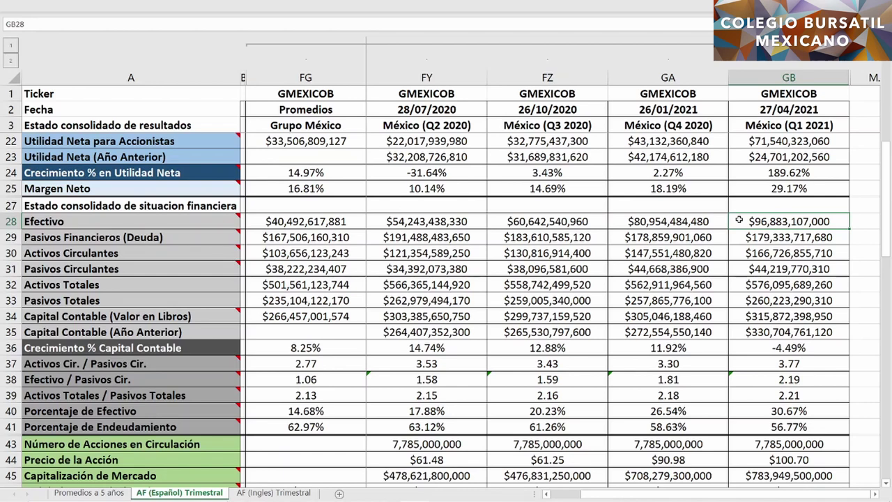
{"action": "left_click", "coordinate": [738, 255], "text": "ctrl"}
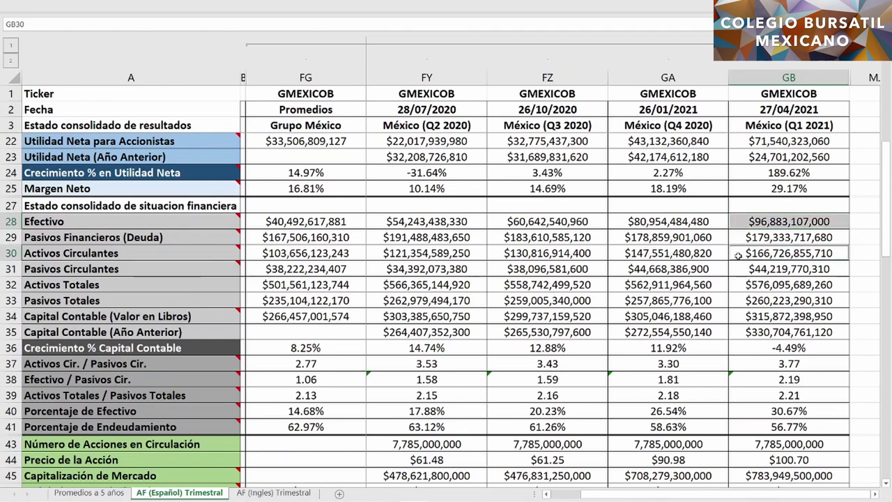
{"action": "left_click", "coordinate": [740, 286], "text": "ctrl"}
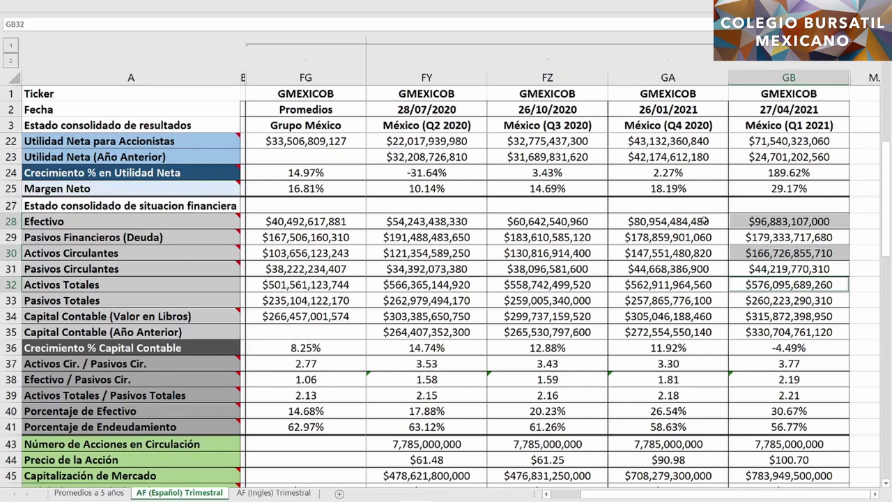
Step: Add the Q2–Q4 2020 and average cash, current assets and total assets to the comparison
{"action": "left_click", "coordinate": [702, 222], "text": "ctrl"}
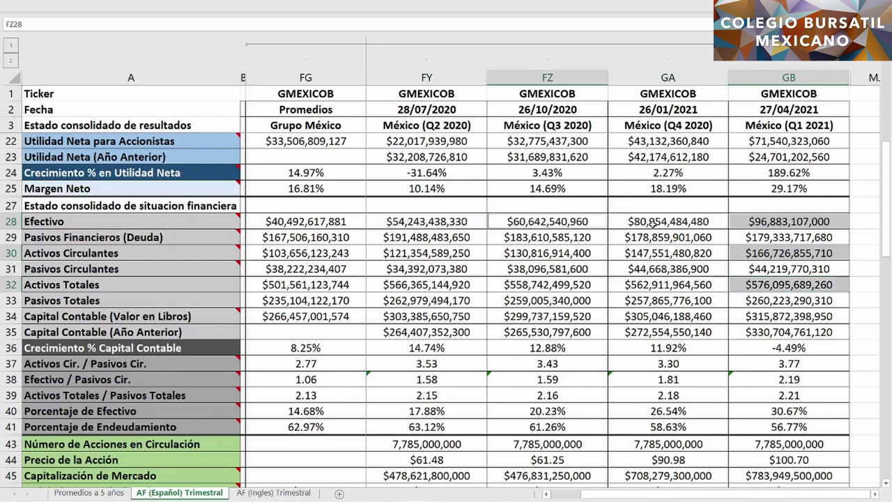
{"action": "left_click", "coordinate": [581, 222], "text": "ctrl"}
{"action": "left_click", "coordinate": [472, 221], "text": "ctrl"}
{"action": "left_click_drag", "start_coordinate": [626, 252], "coordinate": [471, 253]}
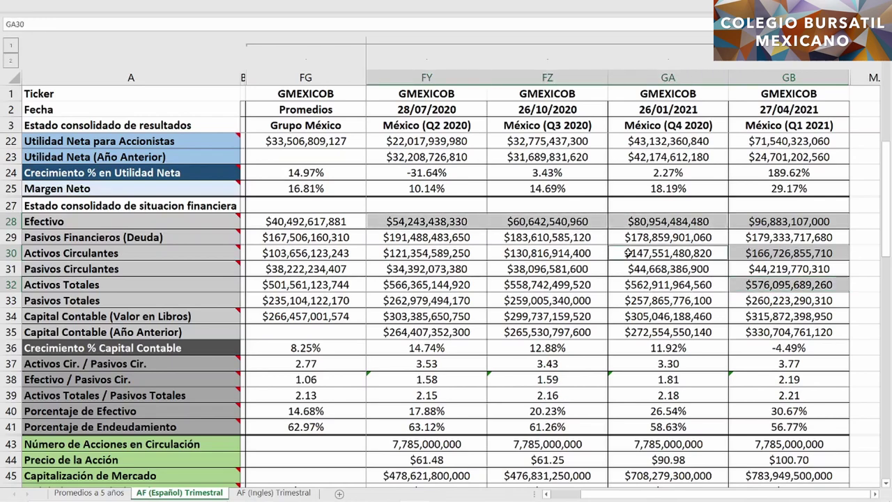
{"action": "left_click_drag", "start_coordinate": [617, 285], "coordinate": [460, 283], "text": "ctrl"}
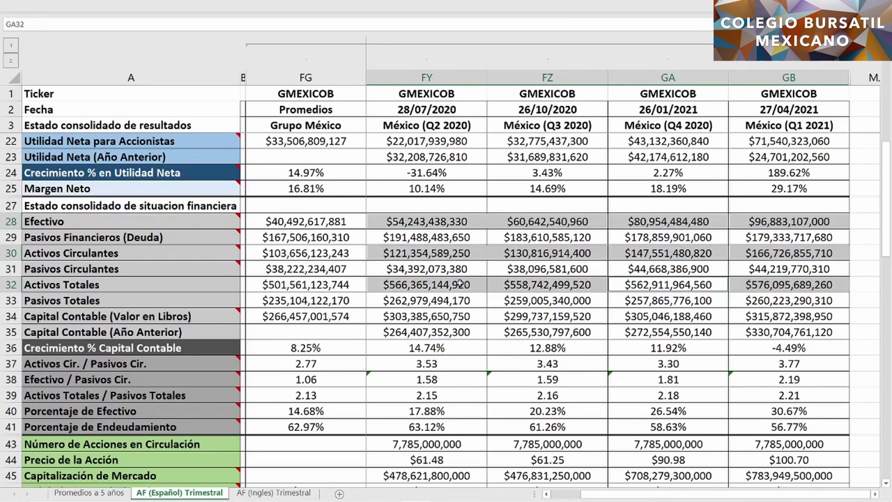
{"action": "left_click", "coordinate": [353, 225], "text": "ctrl"}
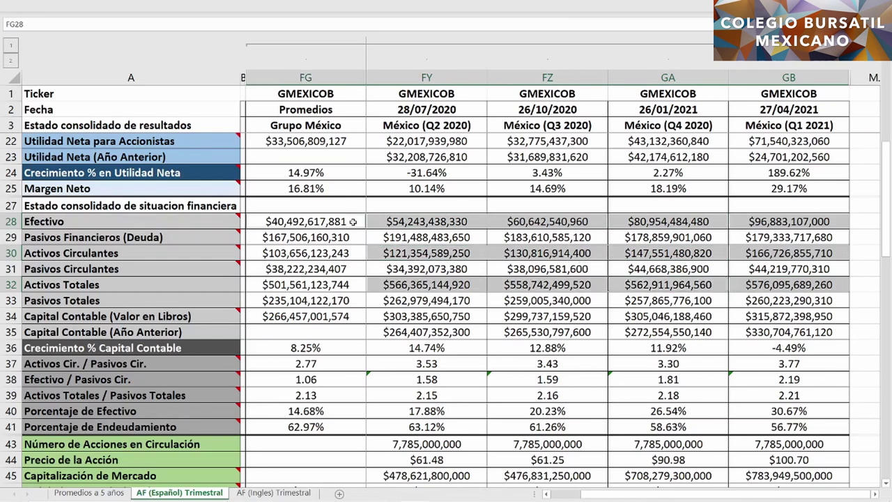
{"action": "left_click", "coordinate": [356, 284], "text": "ctrl"}
{"action": "left_click", "coordinate": [361, 255], "text": "ctrl"}
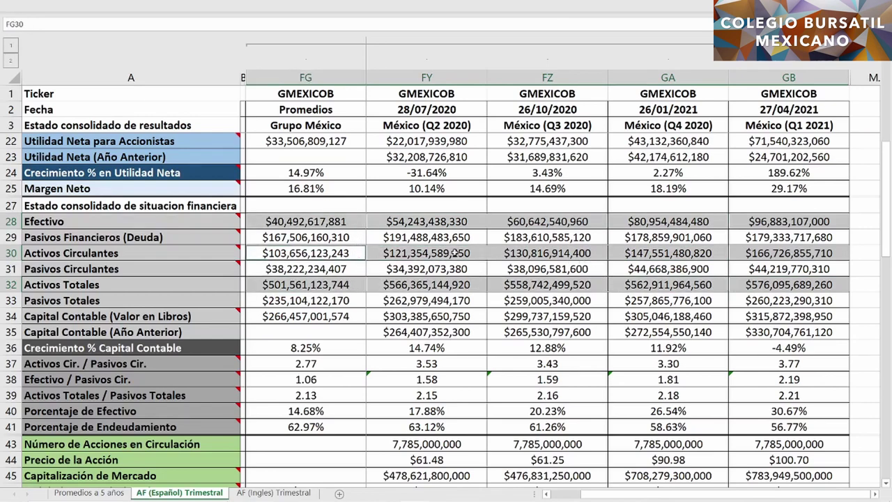
{"action": "left_click", "coordinate": [740, 238]}
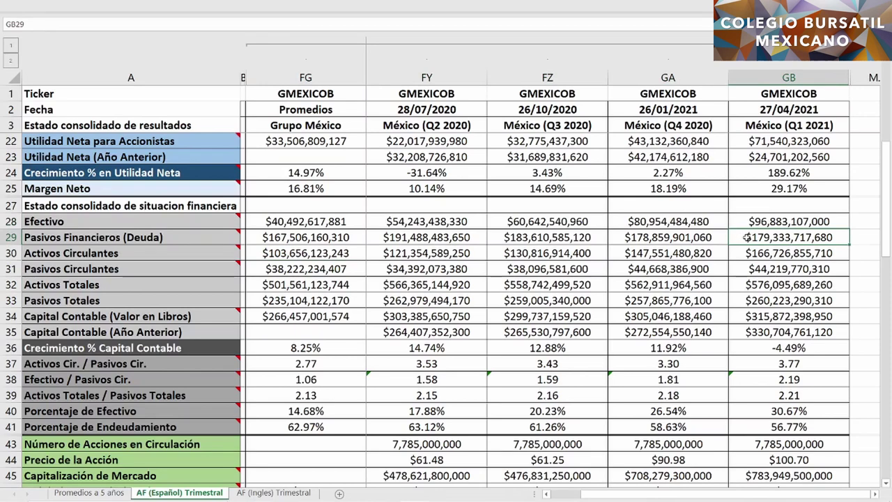
{"action": "left_click", "coordinate": [717, 238], "text": "ctrl"}
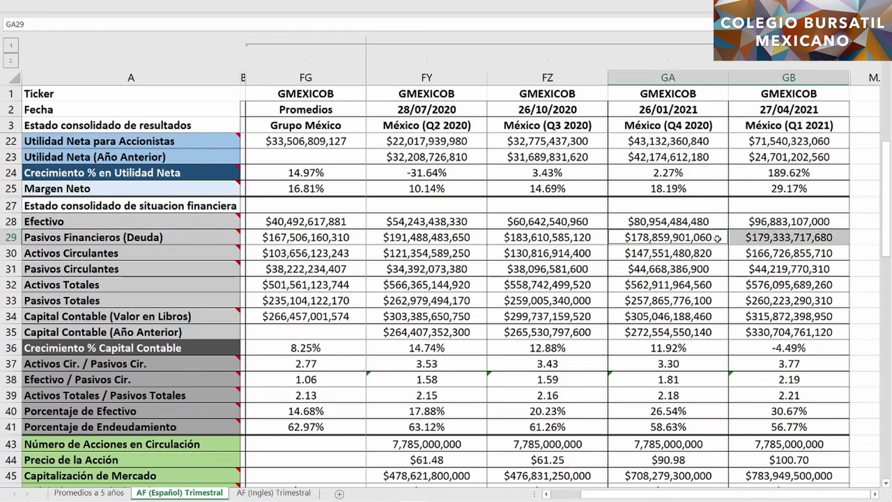
{"action": "left_click", "coordinate": [355, 237], "text": "ctrl"}
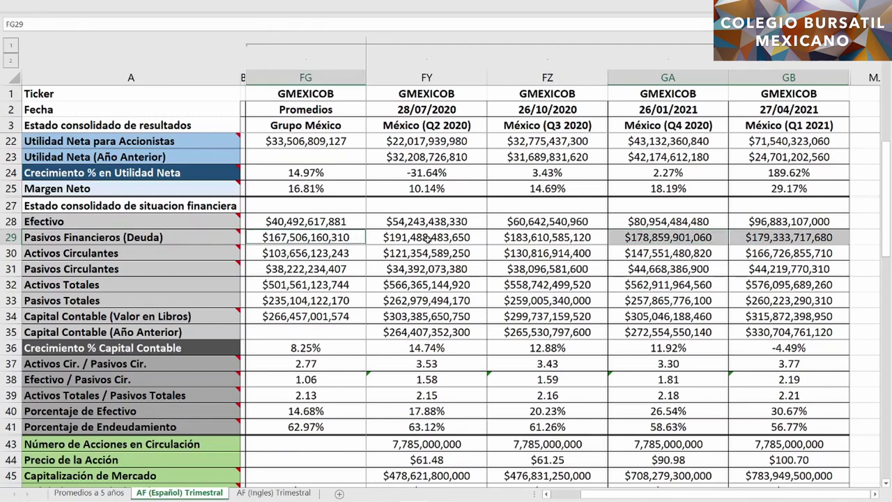
{"action": "left_click", "coordinate": [480, 237], "text": "ctrl"}
{"action": "left_click", "coordinate": [503, 238], "text": "ctrl"}
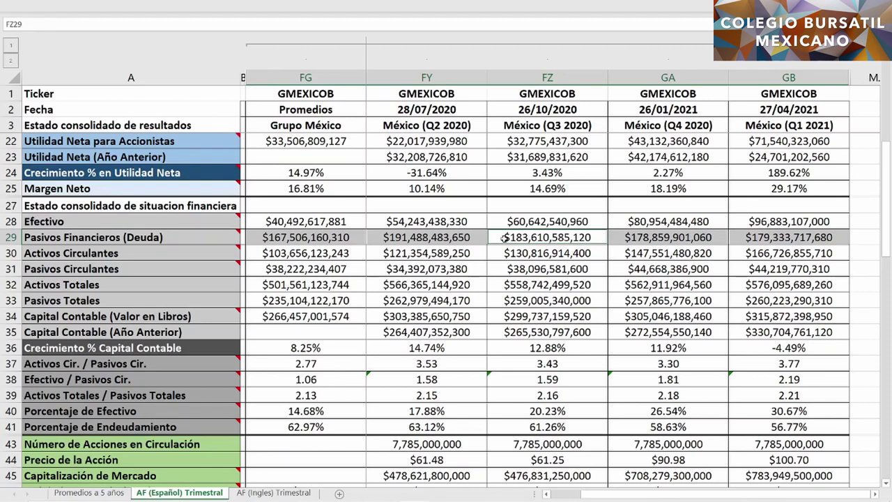
{"action": "left_click", "coordinate": [743, 268], "text": "ctrl"}
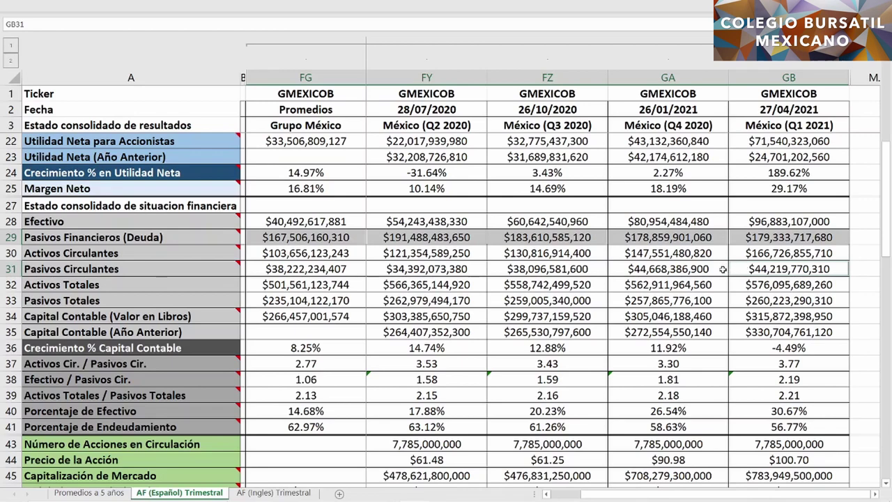
{"action": "left_click", "coordinate": [722, 269], "text": "ctrl"}
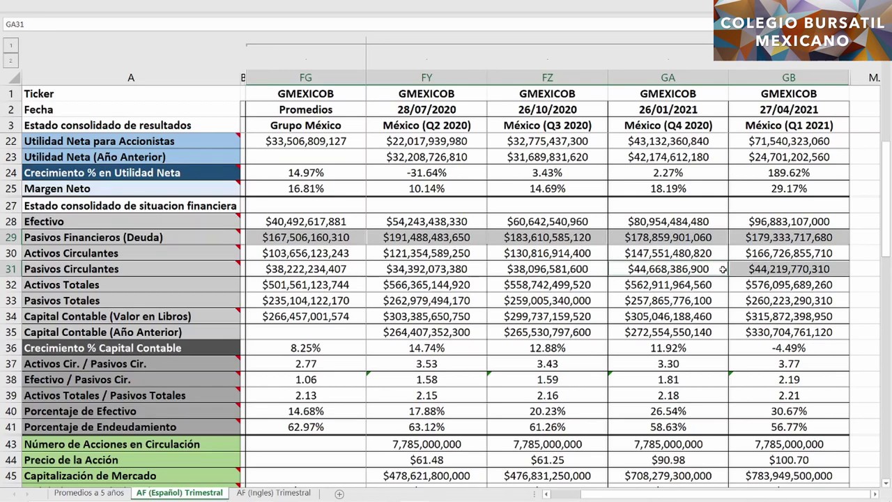
{"action": "left_click", "coordinate": [473, 269], "text": "ctrl"}
{"action": "left_click", "coordinate": [499, 270], "text": "ctrl"}
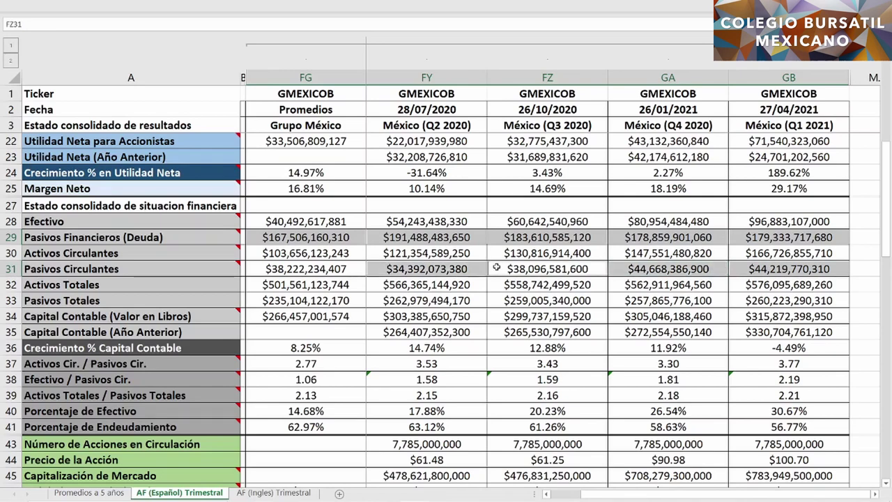
{"action": "left_click", "coordinate": [352, 267], "text": "ctrl"}
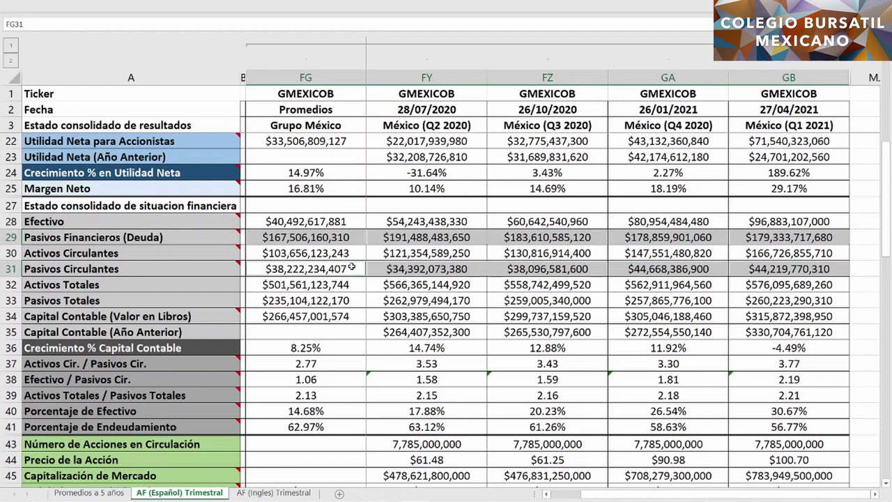
{"action": "left_click", "coordinate": [737, 301], "text": "ctrl"}
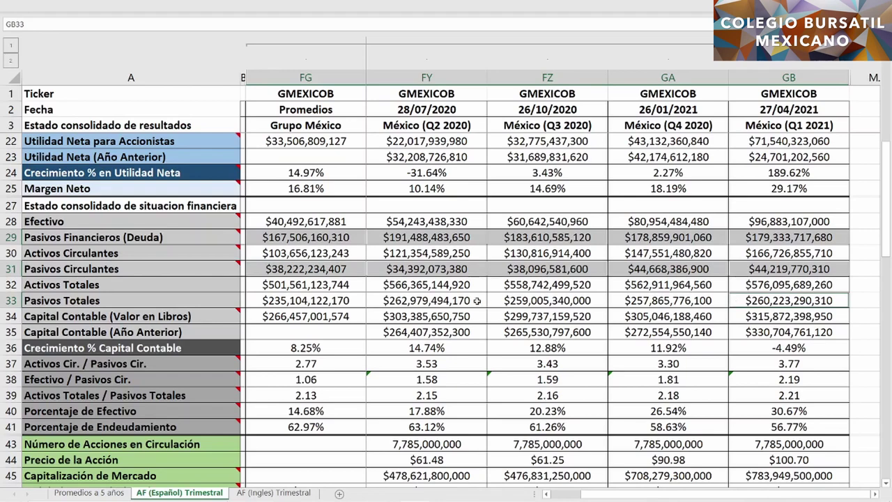
{"action": "left_click", "coordinate": [477, 301], "text": "ctrl"}
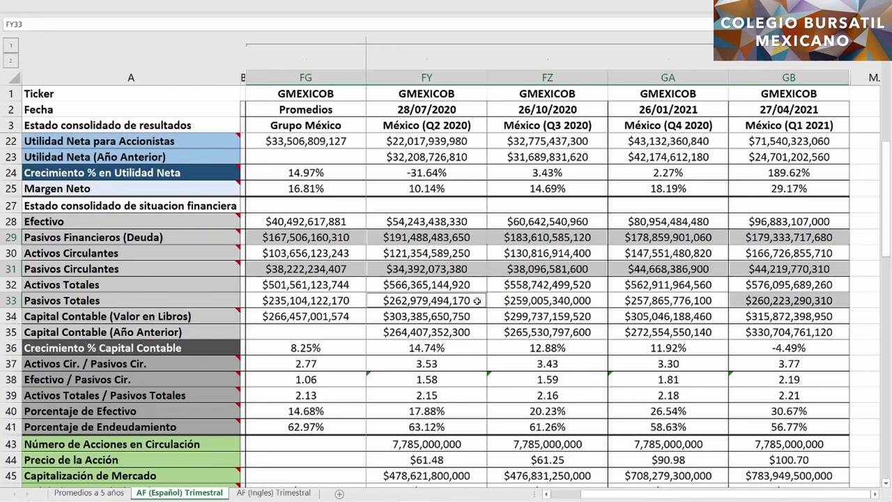
{"action": "left_click", "coordinate": [601, 300], "text": "ctrl"}
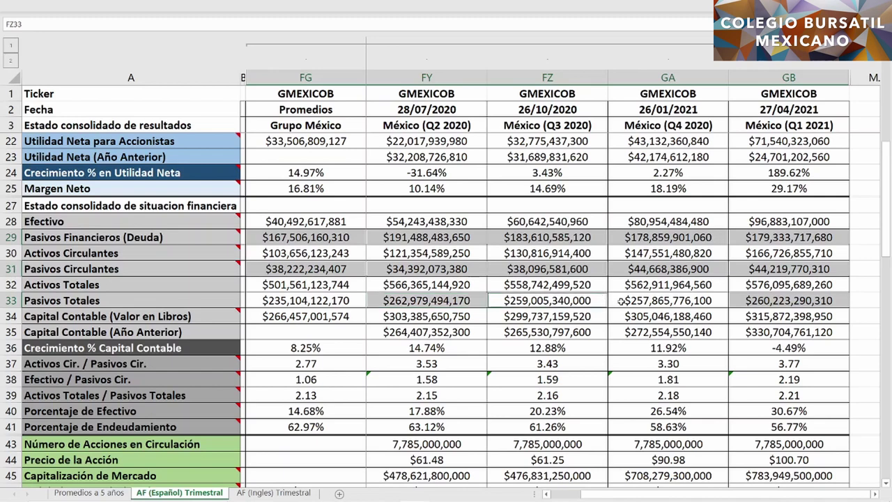
{"action": "left_click", "coordinate": [621, 300], "text": "ctrl"}
{"action": "left_click", "coordinate": [357, 300], "text": "ctrl"}
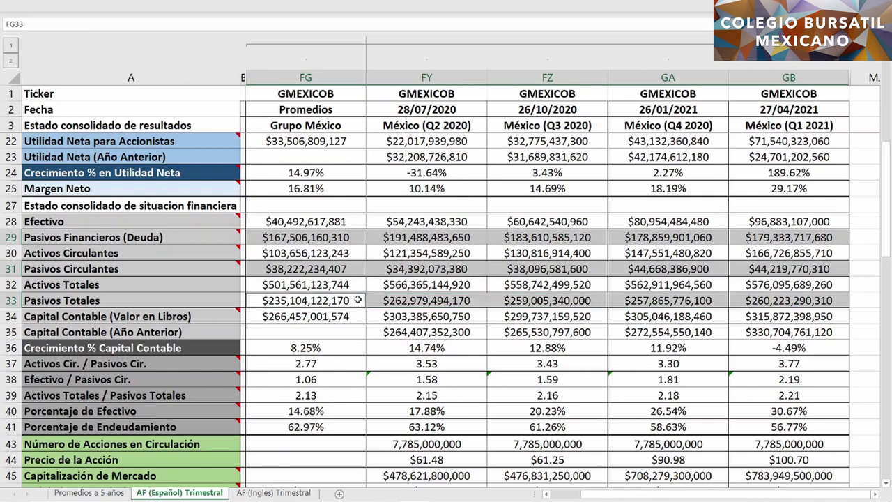
Step: Compare Q1 2021 total liabilities, book equity across quarters, prior-year equity and equity growth
{"action": "left_click", "coordinate": [737, 289]}
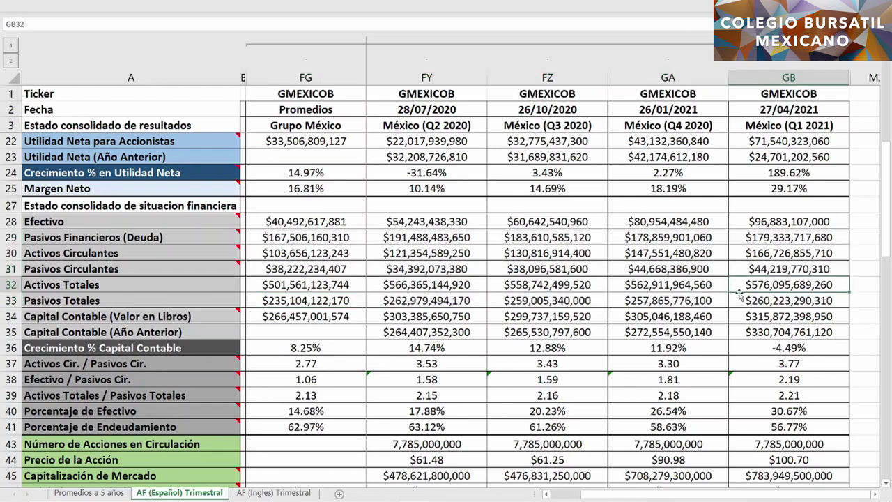
{"action": "left_click", "coordinate": [739, 300], "text": "ctrl"}
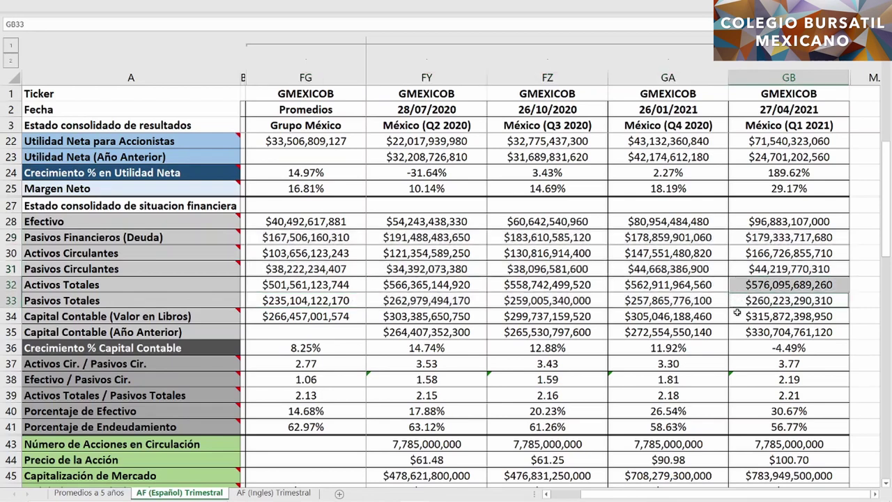
{"action": "left_click", "coordinate": [738, 316], "text": "ctrl"}
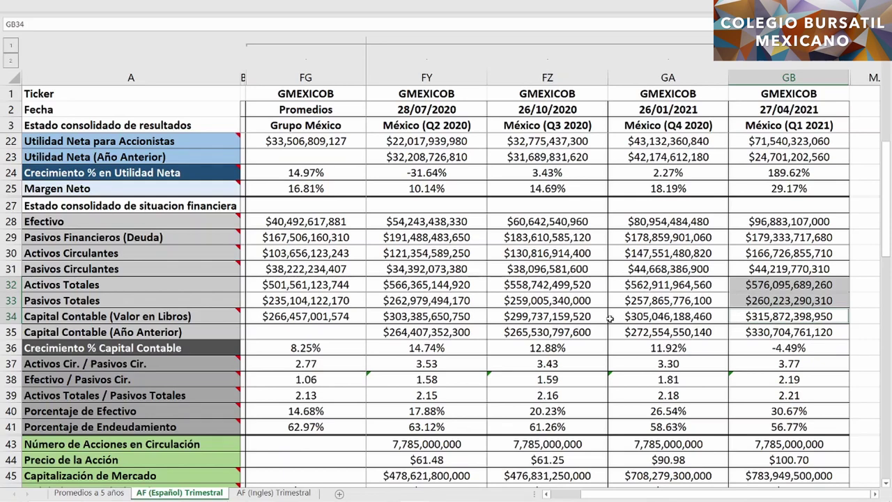
{"action": "left_click_drag", "start_coordinate": [610, 318], "coordinate": [474, 314]}
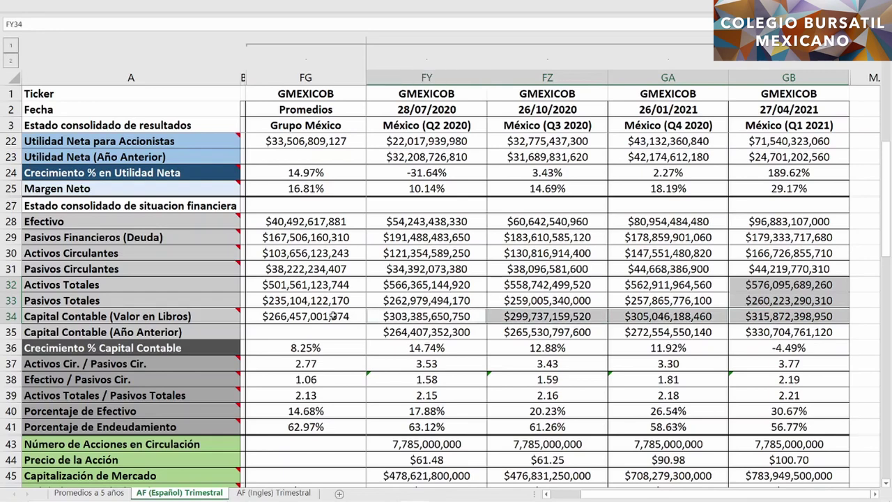
{"action": "left_click", "coordinate": [354, 314], "text": "ctrl"}
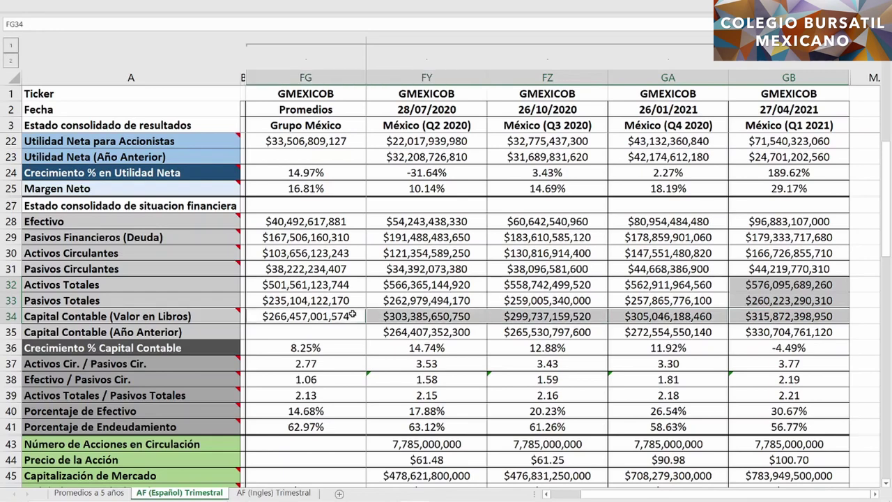
{"action": "left_click", "coordinate": [739, 332], "text": "ctrl"}
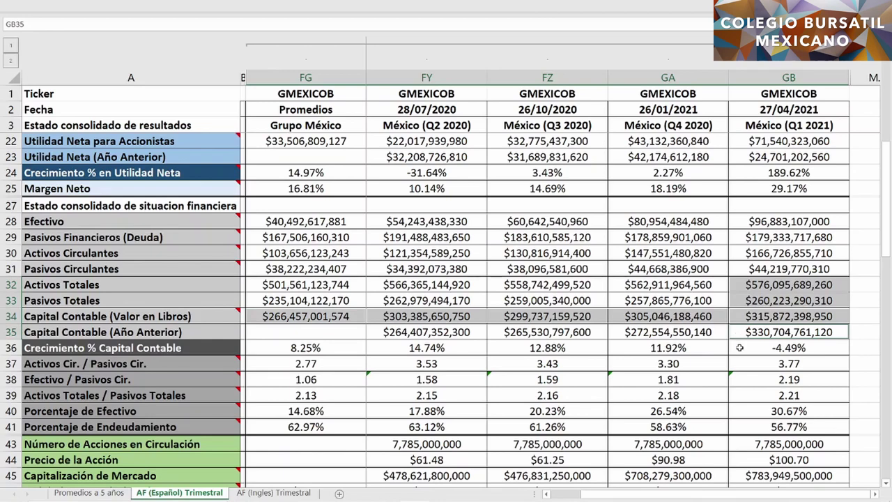
{"action": "left_click", "coordinate": [740, 347], "text": "ctrl"}
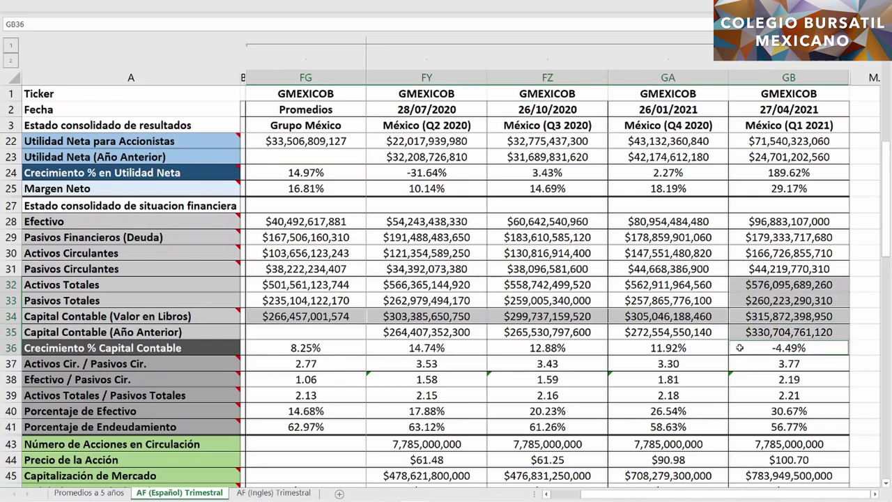
Step: Check the Q1 2021 Efectivo formula, then select GB28:GB36
{"action": "double_click", "coordinate": [744, 221]}
{"action": "key", "text": "Return"}
{"action": "left_click_drag", "start_coordinate": [744, 222], "coordinate": [742, 349]}
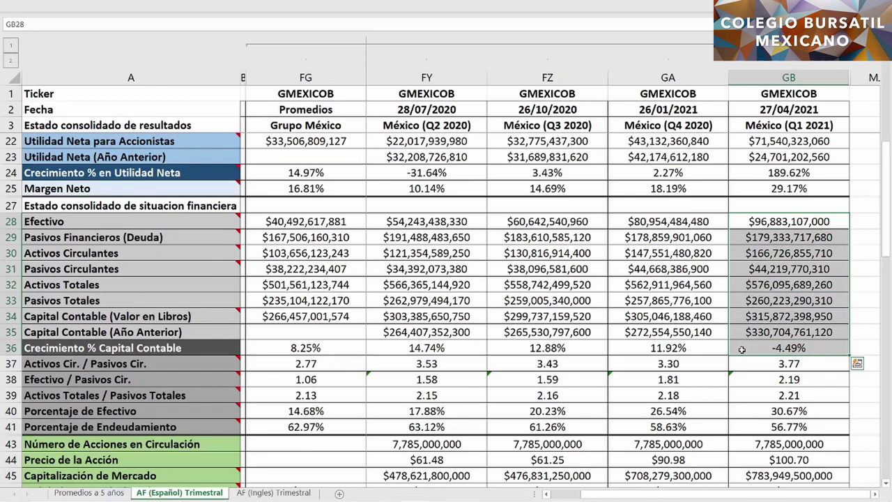
Step: Add Q1 2021 ratios GB37–GB41 (current ratio 3.77, debt 56.77%) and averages FG37:FG41
{"action": "left_click", "coordinate": [746, 365], "text": "ctrl"}
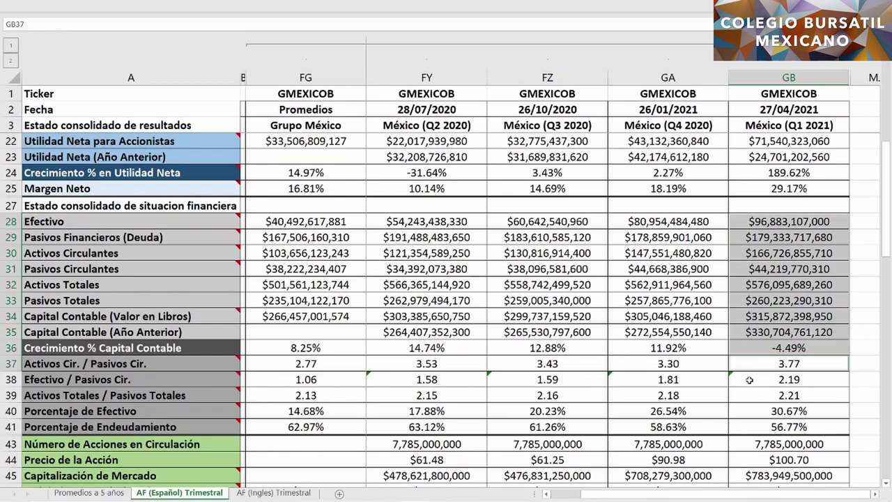
{"action": "left_click", "coordinate": [749, 380], "text": "ctrl"}
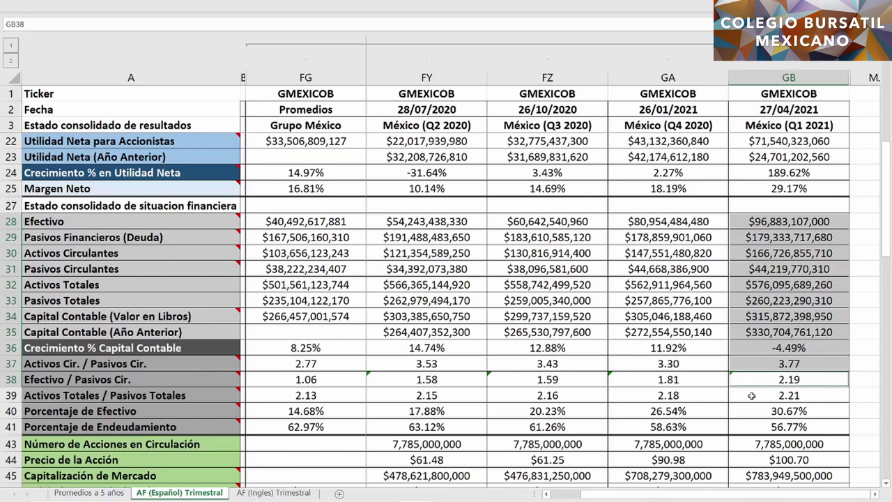
{"action": "left_click", "coordinate": [751, 395], "text": "ctrl"}
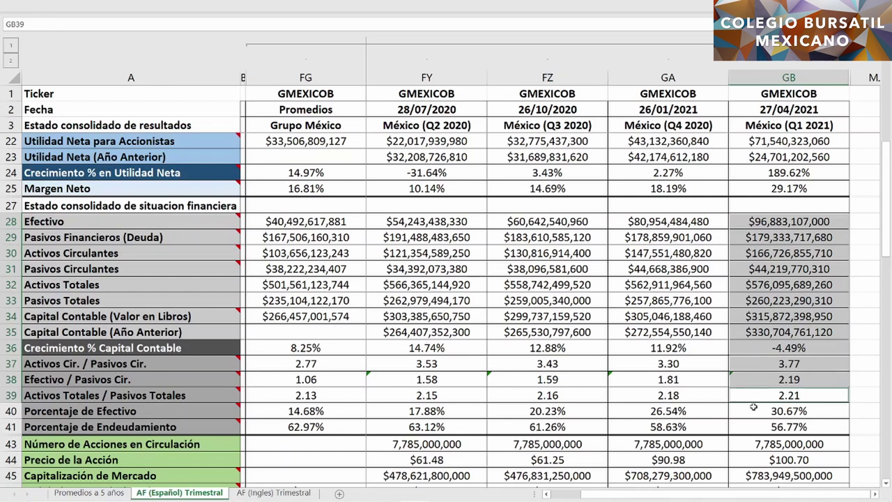
{"action": "left_click", "coordinate": [752, 413], "text": "ctrl"}
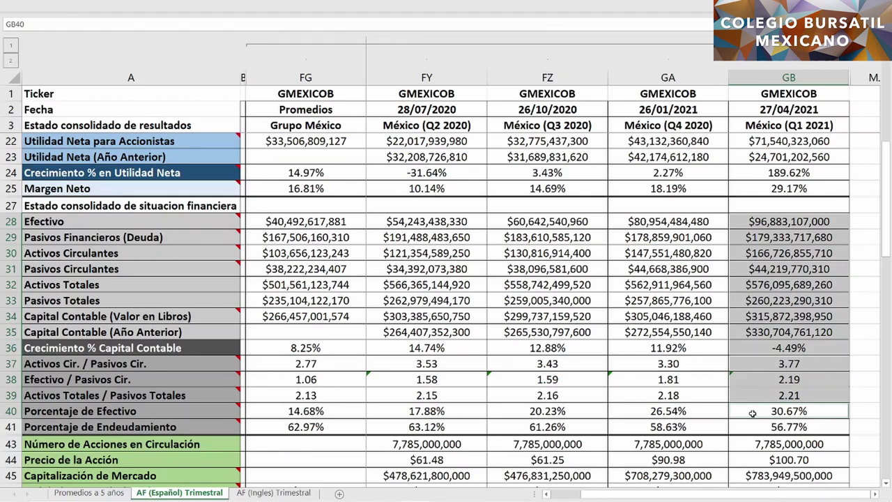
{"action": "left_click", "coordinate": [752, 427], "text": "ctrl"}
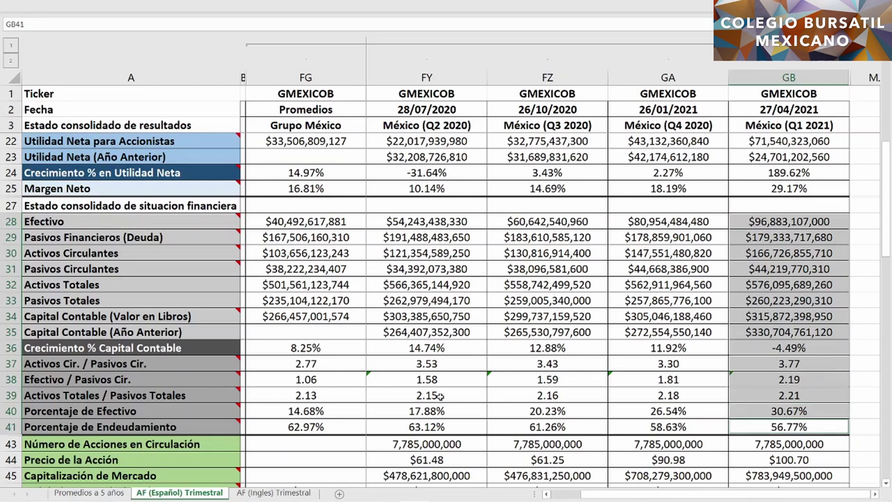
{"action": "left_click_drag", "start_coordinate": [339, 364], "coordinate": [337, 426], "text": "ctrl"}
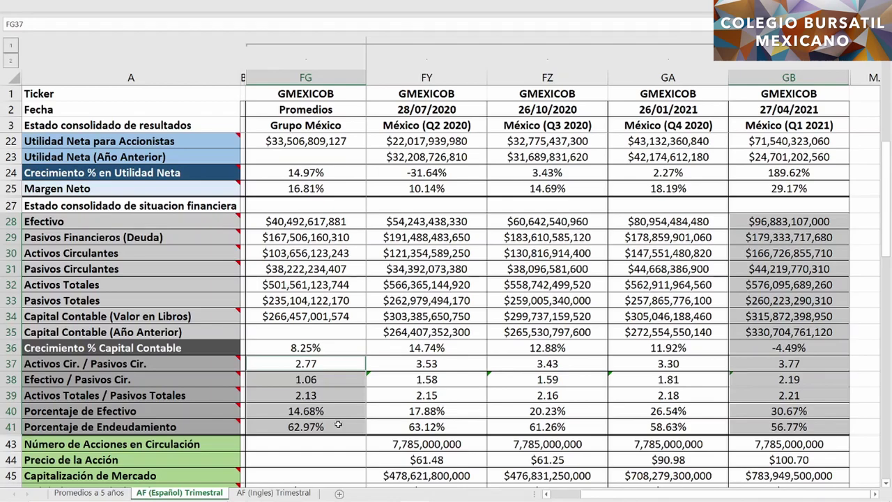
Step: Select the Q1 2021 shares outstanding (GB43), report date (GB2) and share price (GB44) together
{"action": "scroll", "coordinate": [390, 390], "scroll_direction": "down", "scroll_amount": 1}
{"action": "scroll", "coordinate": [432, 352], "scroll_direction": "down", "scroll_amount": 2}
{"action": "scroll", "coordinate": [657, 347], "scroll_direction": "down", "scroll_amount": 1}
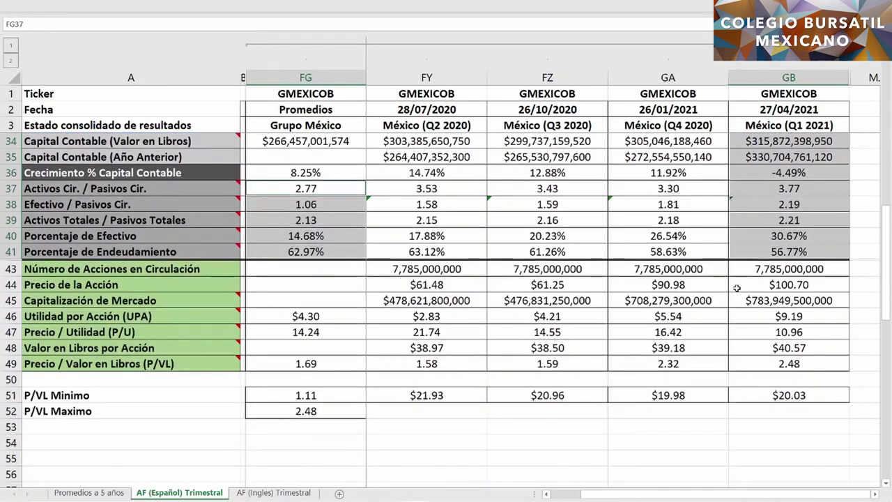
{"action": "scroll", "coordinate": [704, 335], "scroll_direction": "up", "scroll_amount": 1}
{"action": "left_click", "coordinate": [751, 316]}
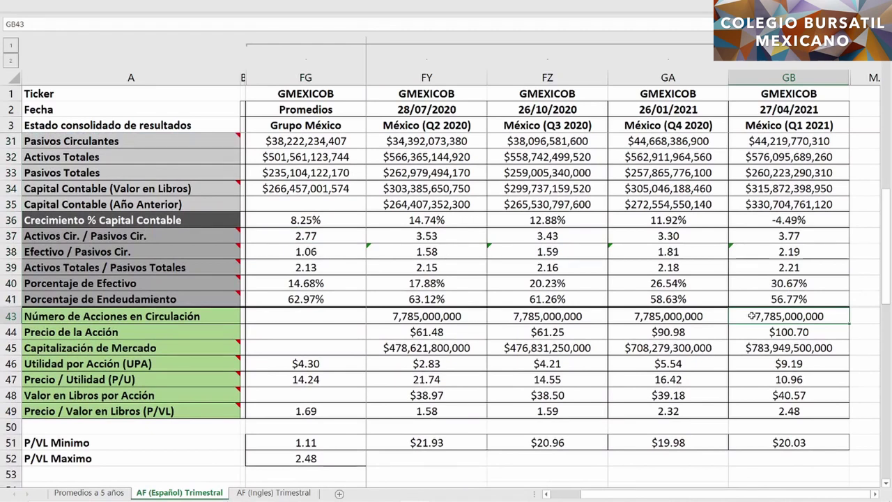
{"action": "left_click", "coordinate": [749, 110], "text": "ctrl"}
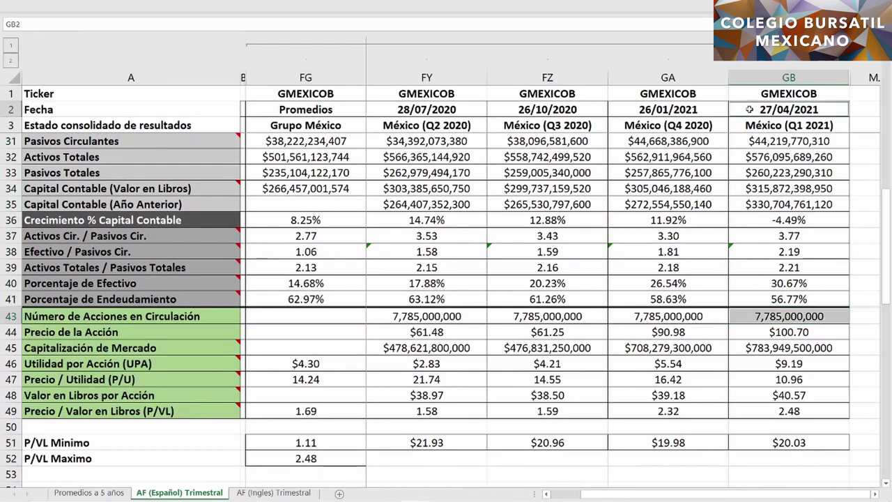
{"action": "left_click", "coordinate": [745, 333], "text": "ctrl"}
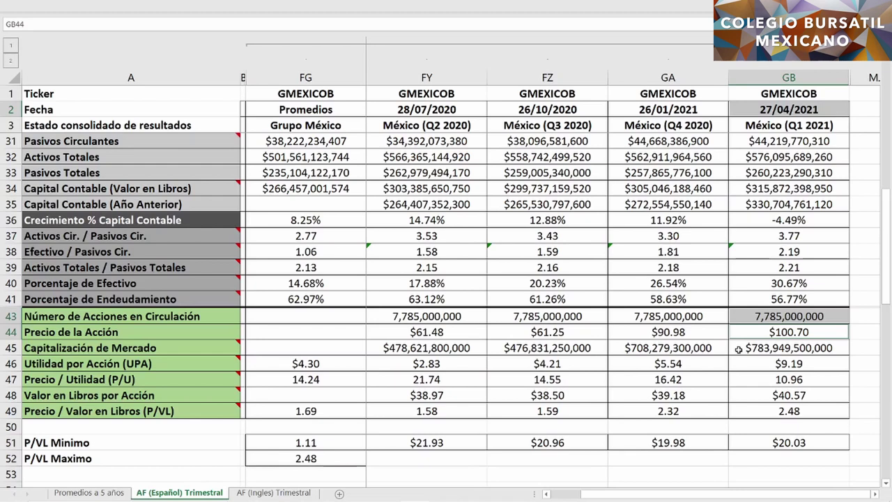
Step: Add Q1 2021 market cap, book equity, book value per share and P/VL (GB45, GB34, GB48, GB49)
{"action": "left_click", "coordinate": [738, 349], "text": "ctrl"}
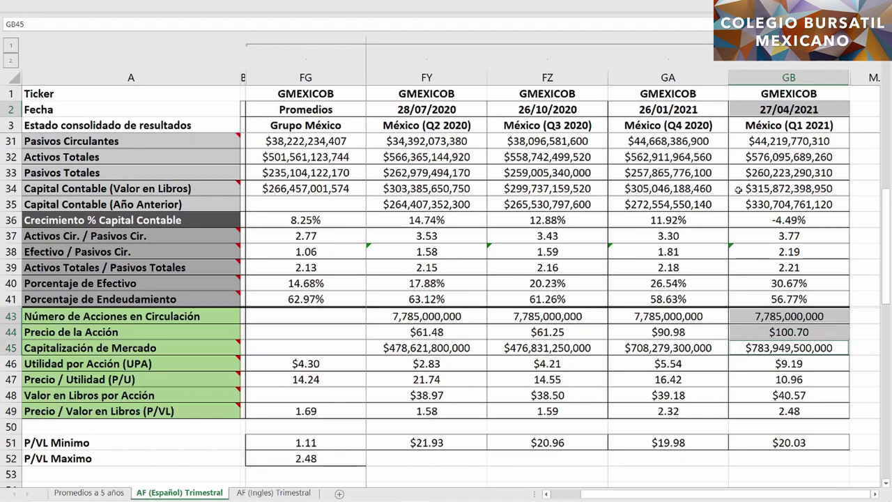
{"action": "left_click", "coordinate": [738, 188], "text": "ctrl"}
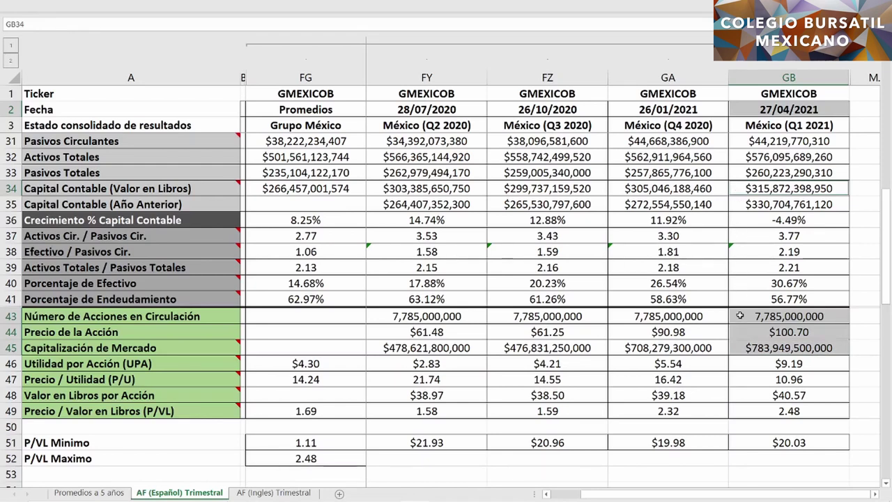
{"action": "left_click", "coordinate": [745, 396], "text": "ctrl"}
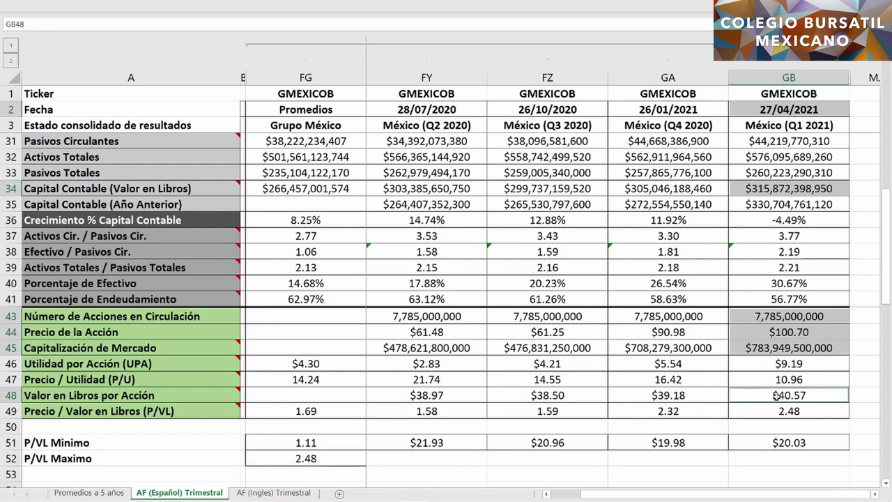
{"action": "left_click", "coordinate": [758, 411], "text": "ctrl"}
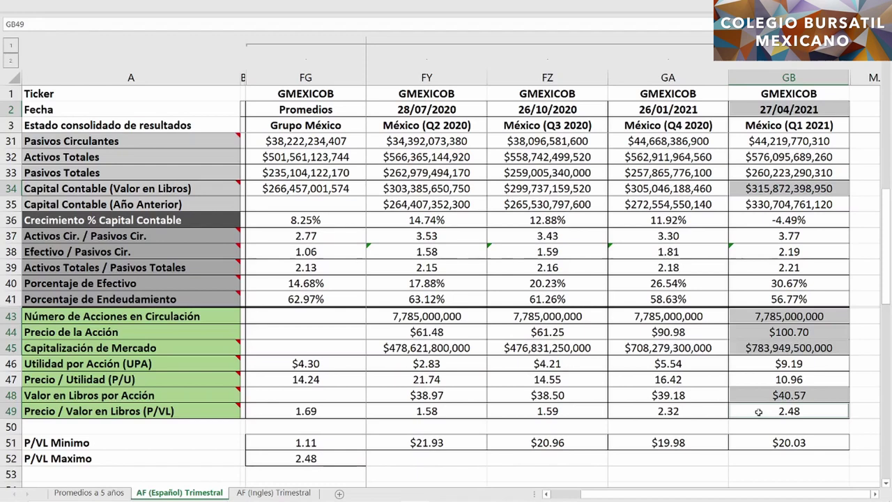
Step: Add the averages' P/VL, P/VL Minimo and P/VL Maximo (FG49, FG51, FG52) to the selection
{"action": "left_click", "coordinate": [337, 410], "text": "ctrl"}
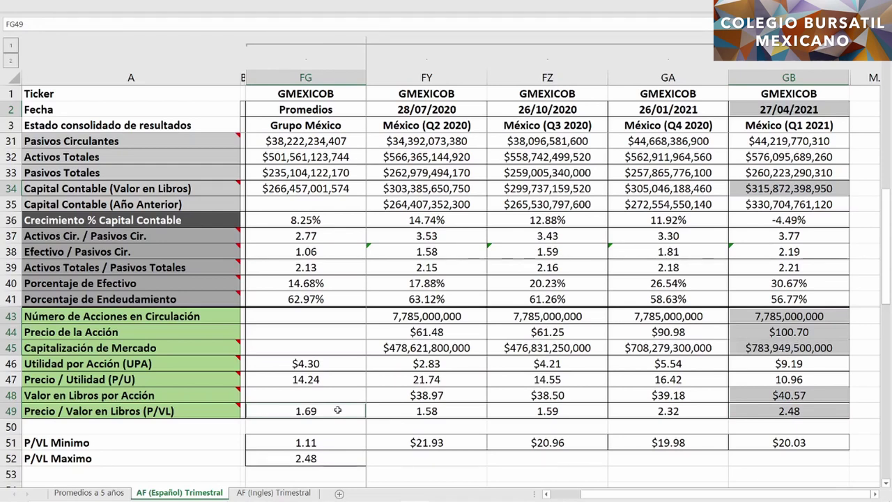
{"action": "left_click", "coordinate": [333, 442], "text": "ctrl"}
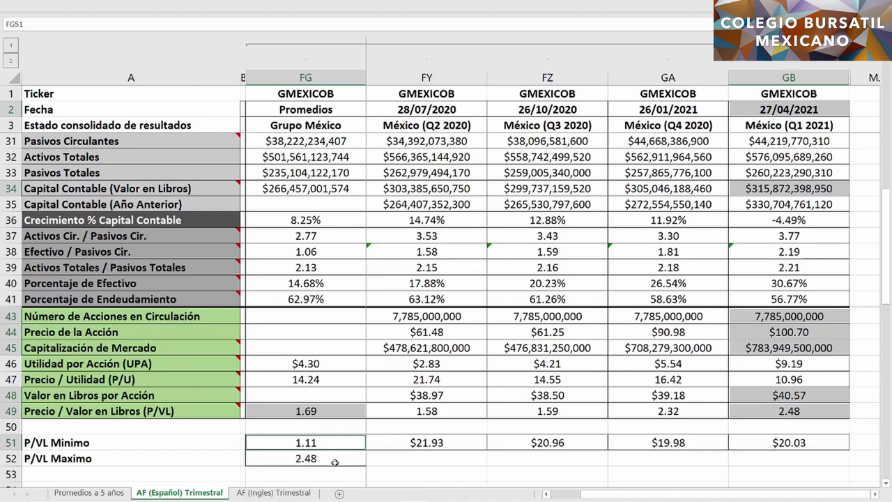
{"action": "left_click", "coordinate": [336, 462], "text": "ctrl"}
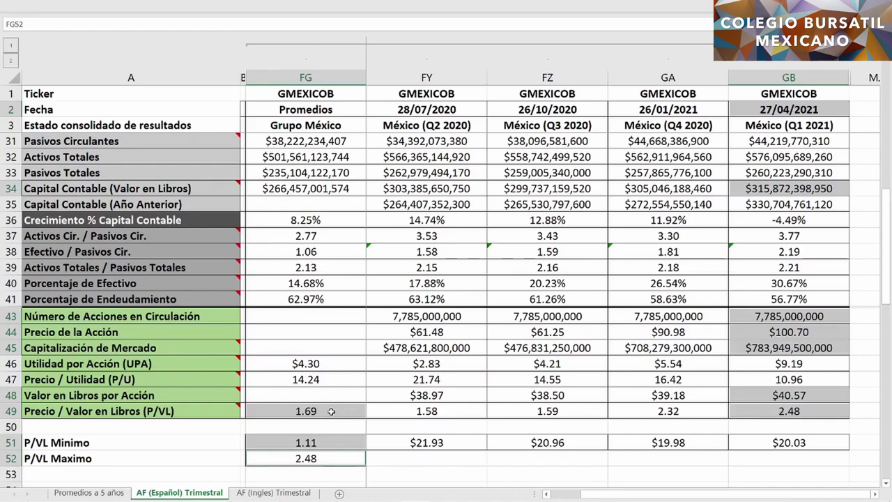
Step: Select earnings per share across the average and all four quarters (FG46:GB46)
{"action": "scroll", "coordinate": [766, 376], "scroll_direction": "up", "scroll_amount": 7}
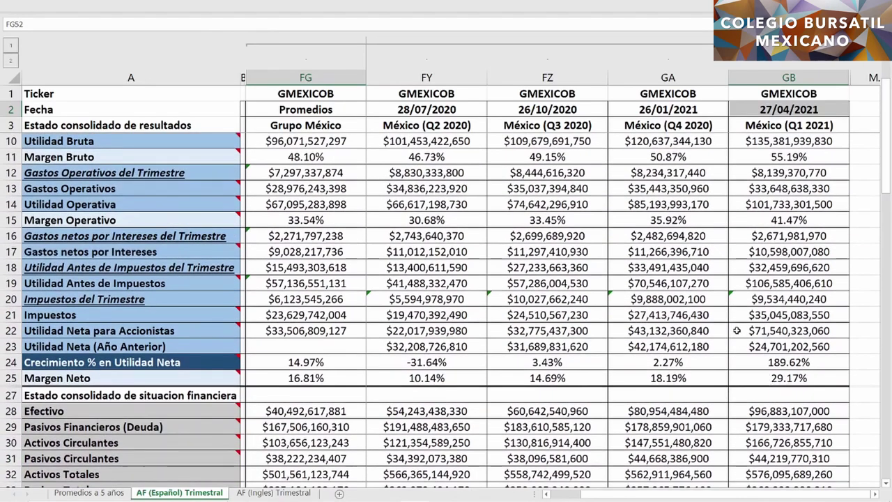
{"action": "left_click", "coordinate": [738, 330]}
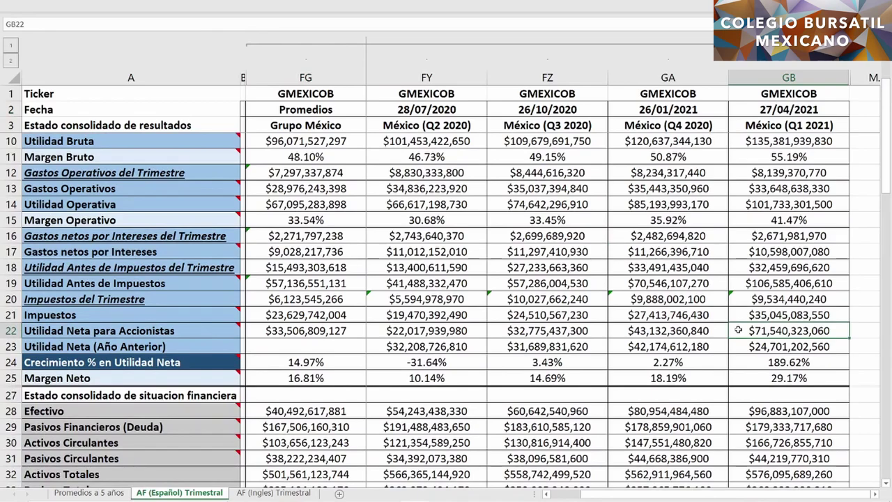
{"action": "scroll", "coordinate": [738, 331], "scroll_direction": "down", "scroll_amount": 3}
{"action": "scroll", "coordinate": [738, 330], "scroll_direction": "down", "scroll_amount": 3}
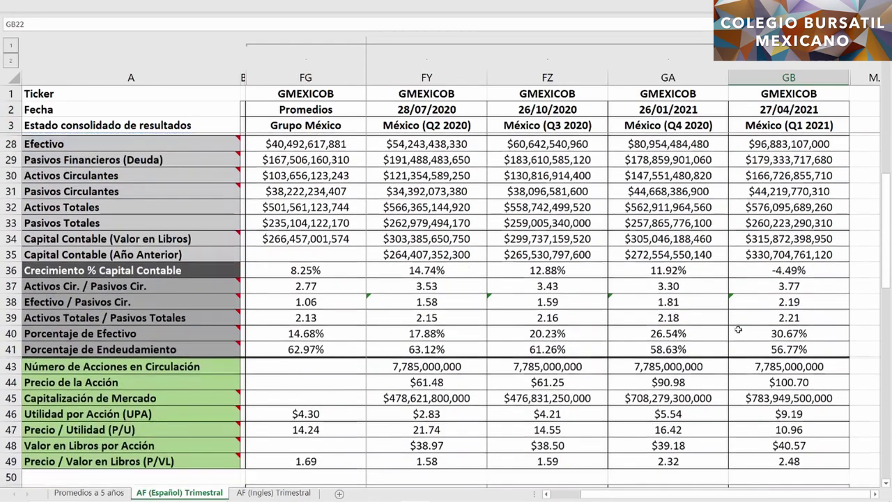
{"action": "scroll", "coordinate": [738, 330], "scroll_direction": "down", "scroll_amount": 1}
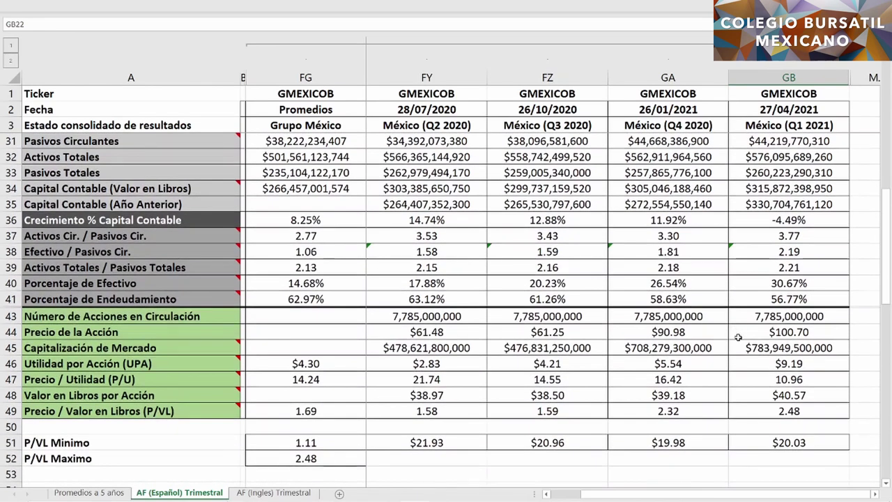
{"action": "left_click", "coordinate": [737, 363]}
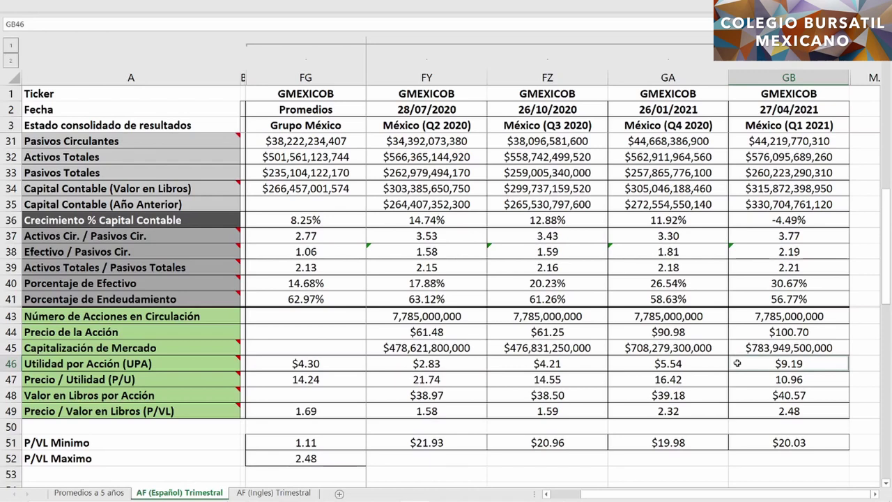
{"action": "left_click_drag", "start_coordinate": [737, 363], "coordinate": [488, 360]}
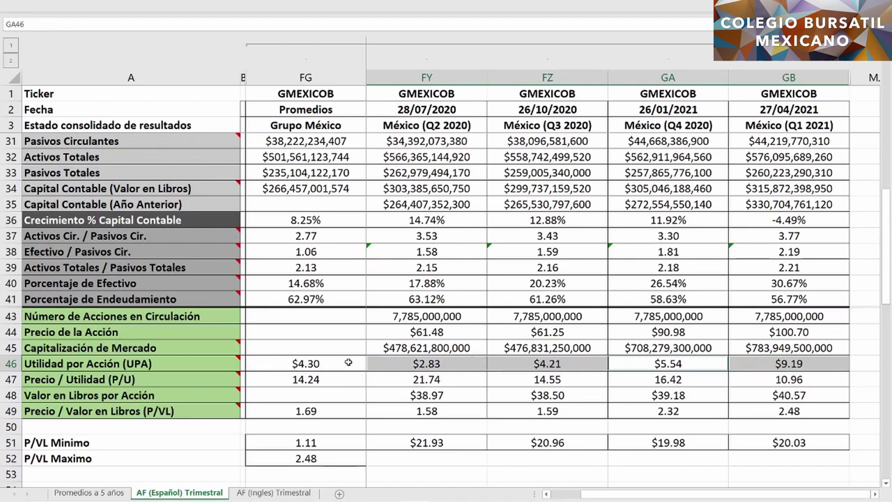
{"action": "left_click_drag", "start_coordinate": [487, 361], "coordinate": [349, 362]}
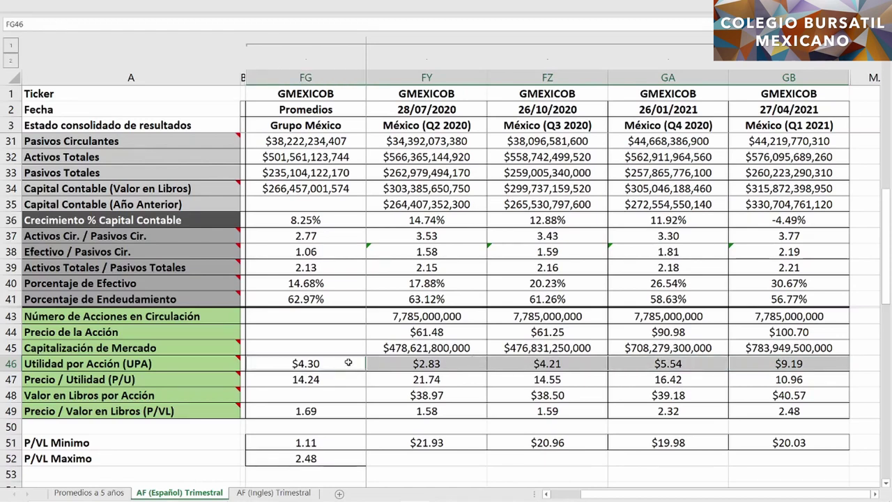
Step: Add the P/E ratios for Q1 2021, Q4 and Q3 2020, and the average (FG47:GB47)
{"action": "left_click", "coordinate": [756, 380]}
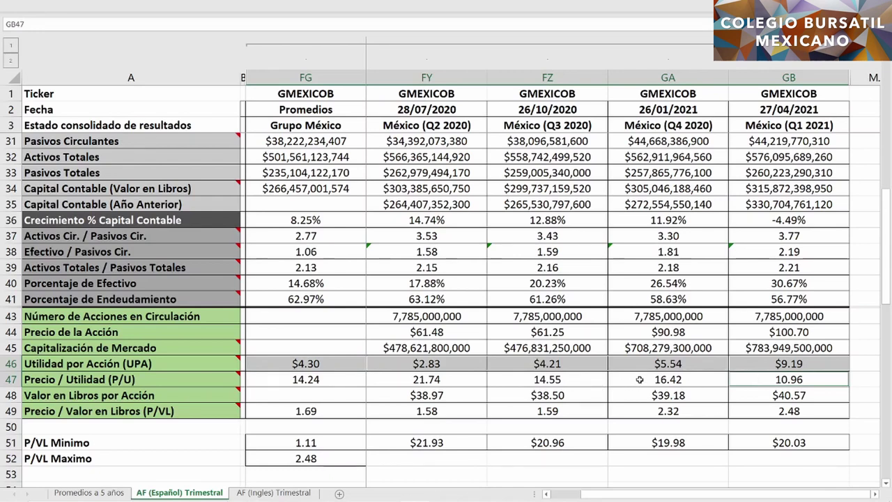
{"action": "left_click_drag", "start_coordinate": [639, 380], "coordinate": [462, 382]}
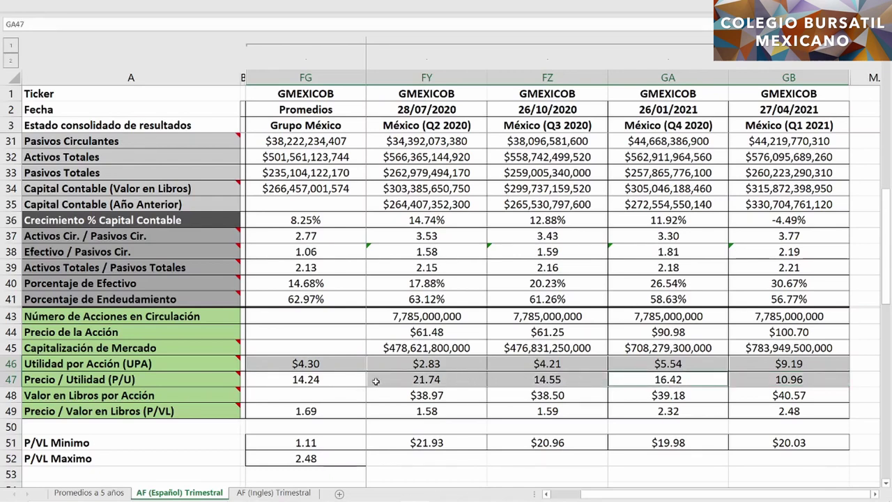
{"action": "left_click", "coordinate": [345, 378], "text": "ctrl"}
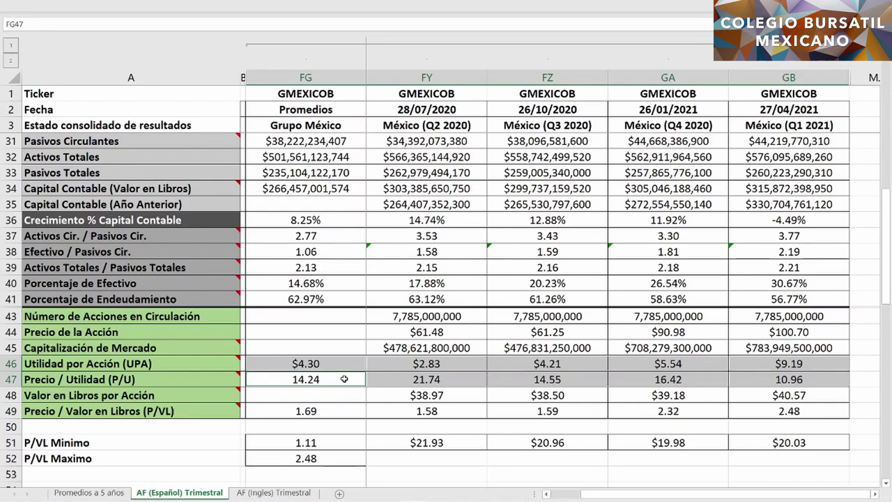
Step: Select quarterly and annual revenue across the average and all quarters (FG4:GB5)
{"action": "scroll", "coordinate": [661, 395], "scroll_direction": "up", "scroll_amount": 6}
{"action": "scroll", "coordinate": [744, 345], "scroll_direction": "up", "scroll_amount": 3}
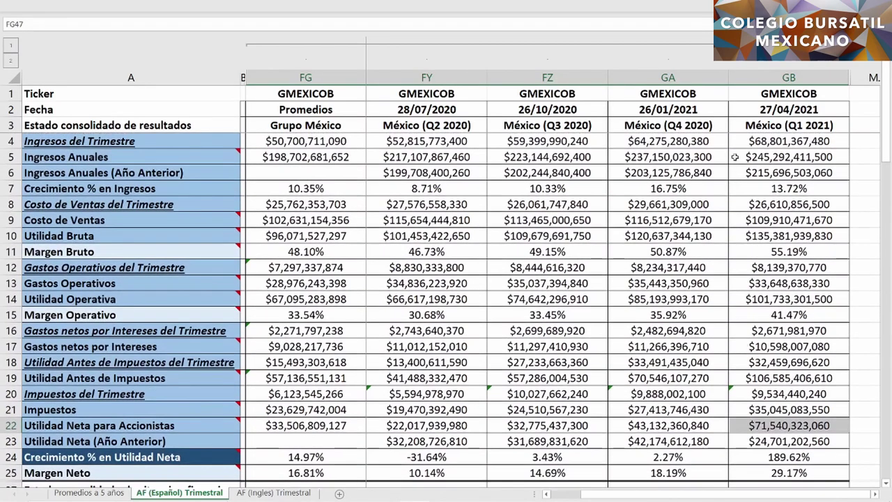
{"action": "left_click", "coordinate": [743, 139]}
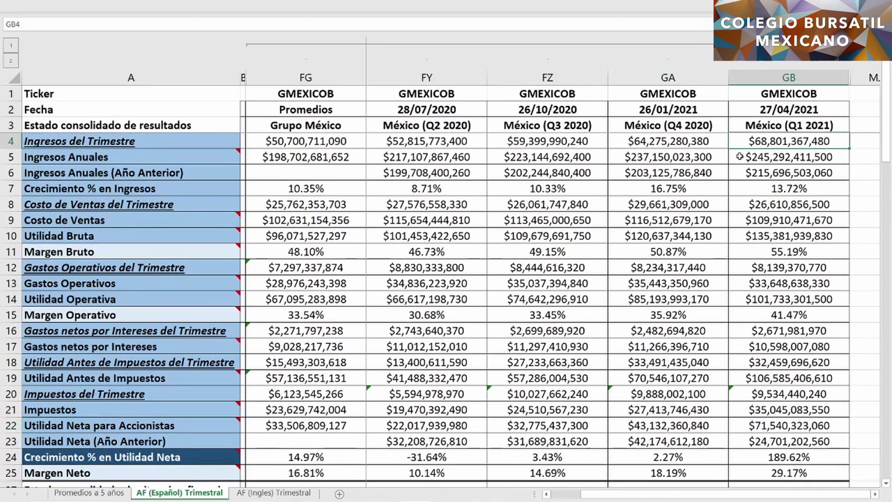
{"action": "left_click", "coordinate": [739, 157], "text": "ctrl"}
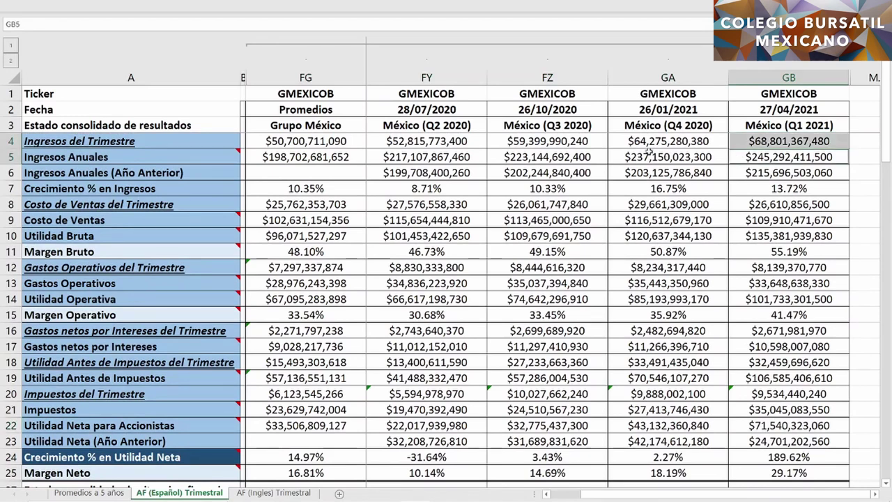
{"action": "left_click_drag", "start_coordinate": [646, 143], "coordinate": [439, 157]}
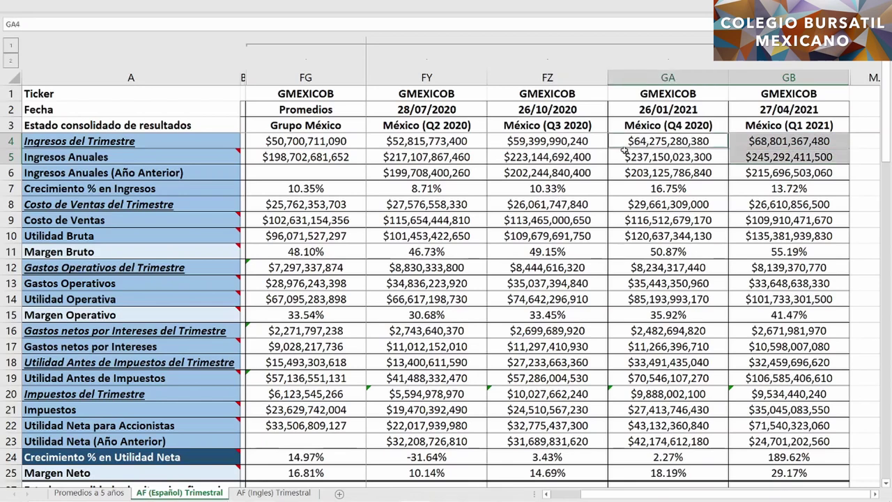
{"action": "left_click", "coordinate": [355, 142], "text": "ctrl"}
{"action": "left_click", "coordinate": [352, 158], "text": "ctrl"}
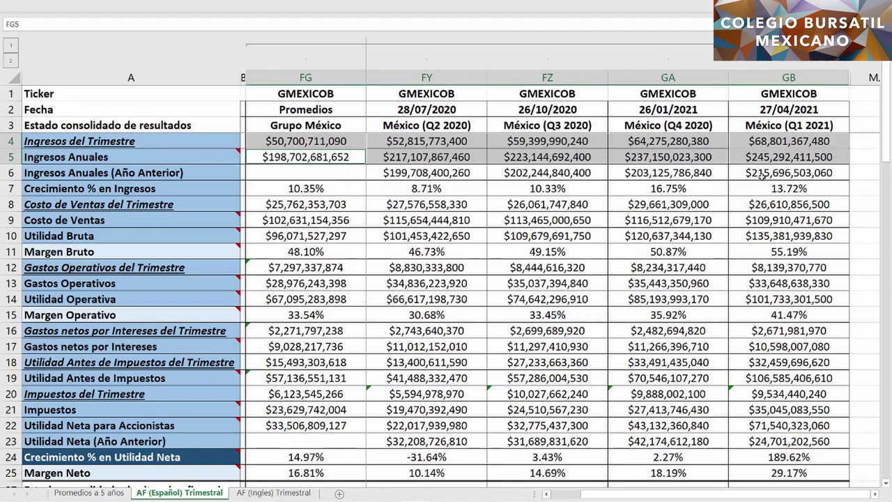
Step: Add revenue growth across all columns (FG7:GB7)
{"action": "left_click", "coordinate": [758, 186]}
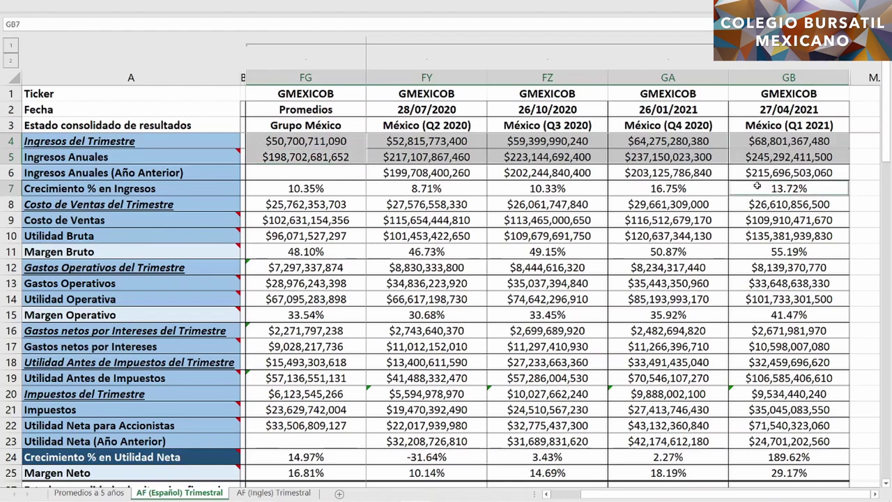
{"action": "left_click_drag", "start_coordinate": [758, 186], "coordinate": [474, 190]}
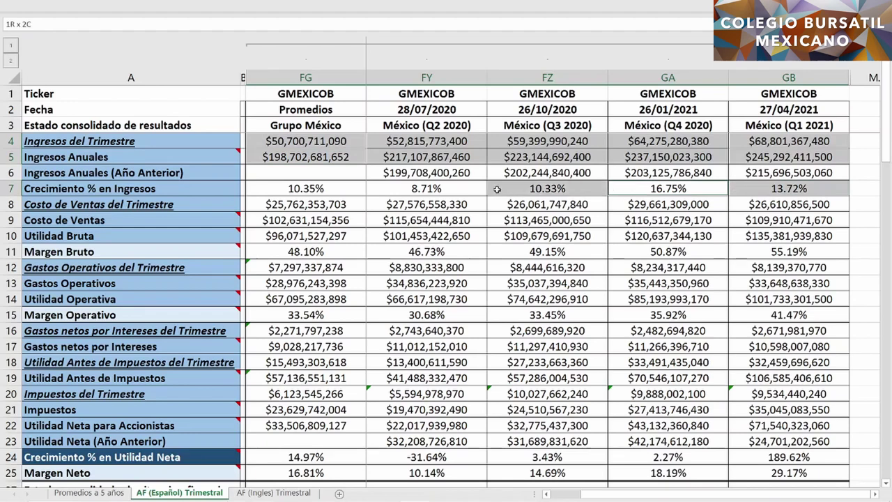
{"action": "left_click", "coordinate": [353, 186], "text": "ctrl"}
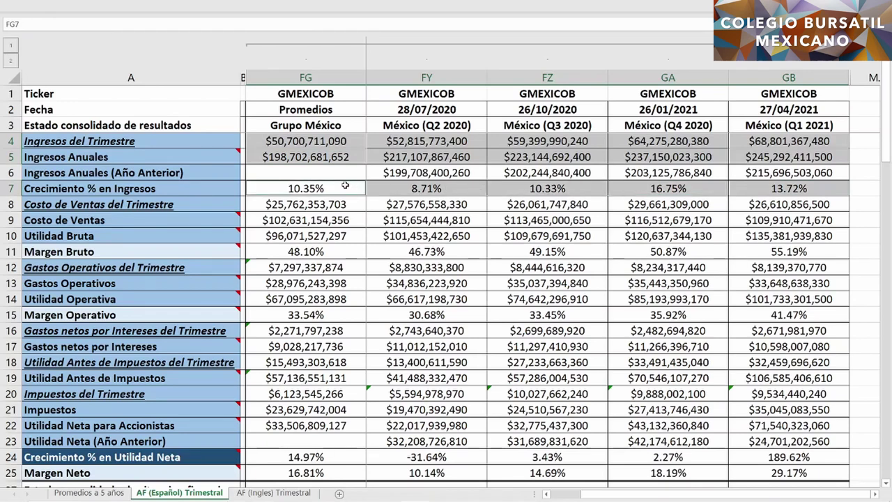
Step: Add gross, operating and net margins for Q1 2021 and the average (GB11, GB15, GB25, FG11, FG15, FG25)
{"action": "left_click", "coordinate": [740, 254], "text": "ctrl"}
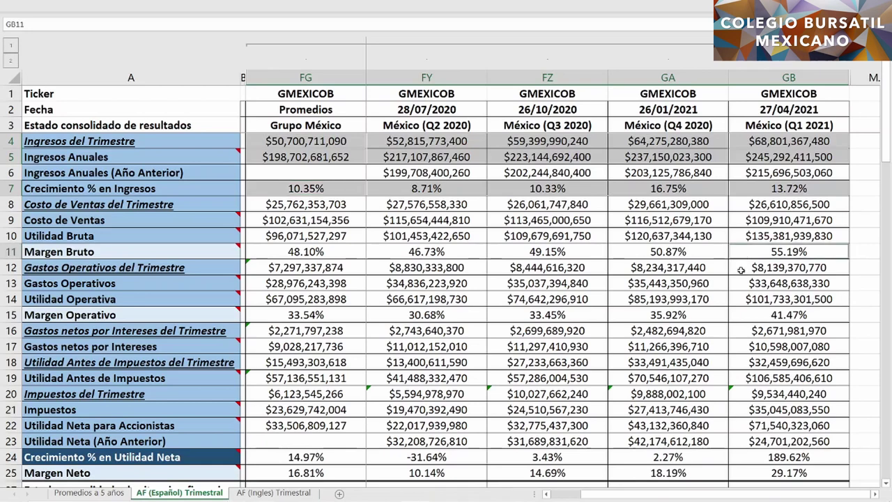
{"action": "left_click", "coordinate": [741, 309], "text": "ctrl"}
{"action": "left_click", "coordinate": [743, 472], "text": "ctrl"}
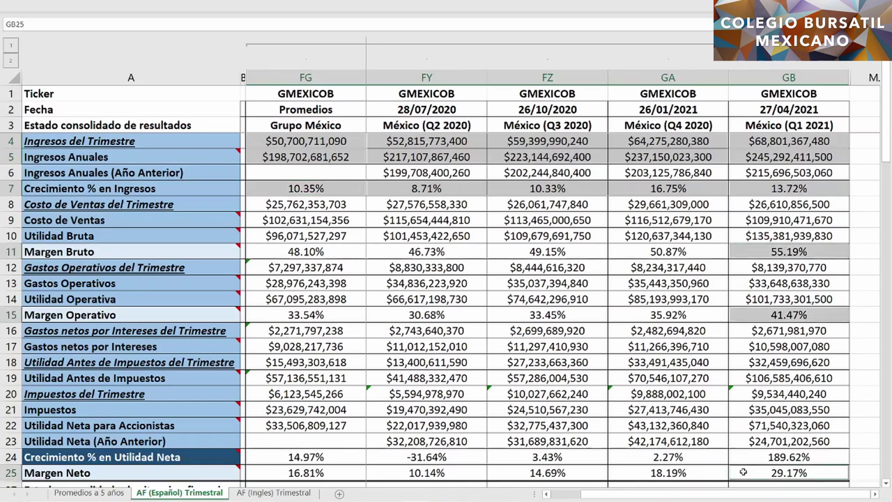
{"action": "left_click", "coordinate": [358, 252], "text": "ctrl"}
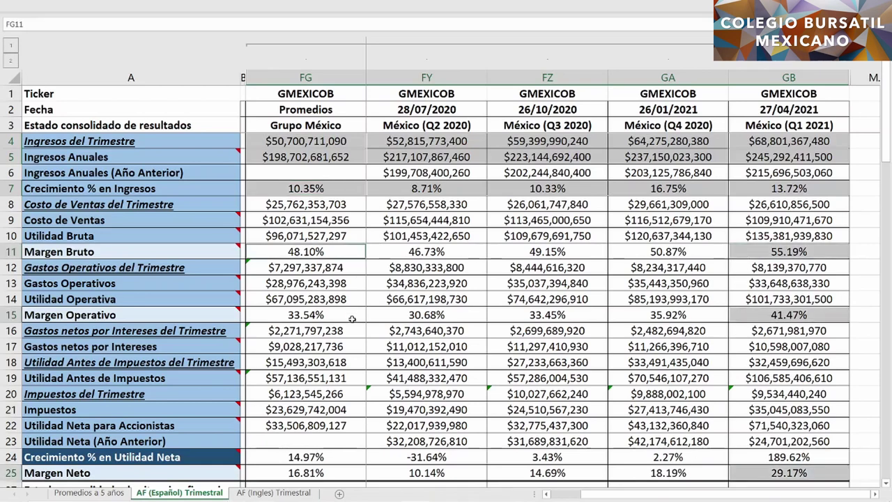
{"action": "left_click", "coordinate": [352, 316], "text": "ctrl"}
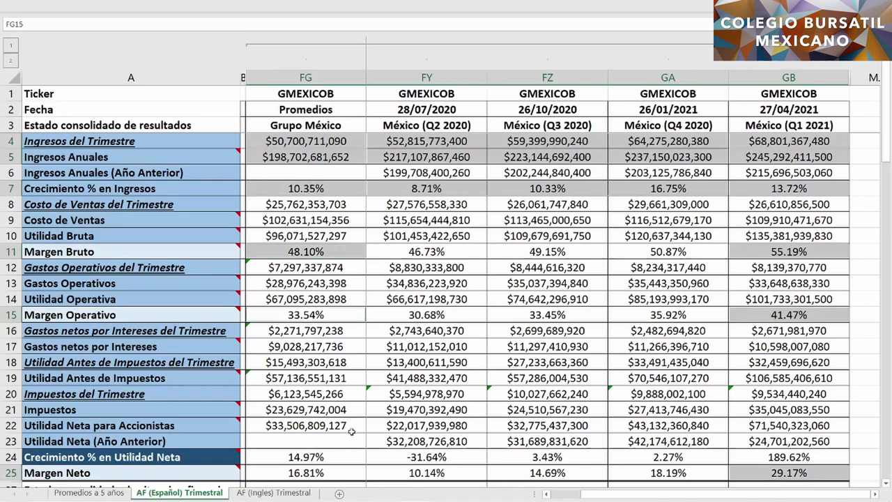
{"action": "left_click", "coordinate": [347, 470], "text": "ctrl"}
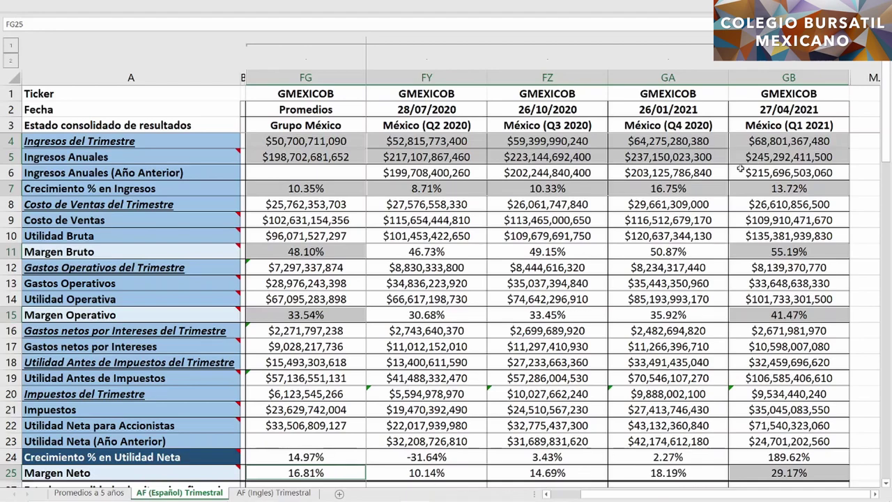
Step: Add Q1 2021 book-value equity and prior-year equity, plus equity for the average and 2020 quarters
{"action": "scroll", "coordinate": [738, 157], "scroll_direction": "down", "scroll_amount": 2}
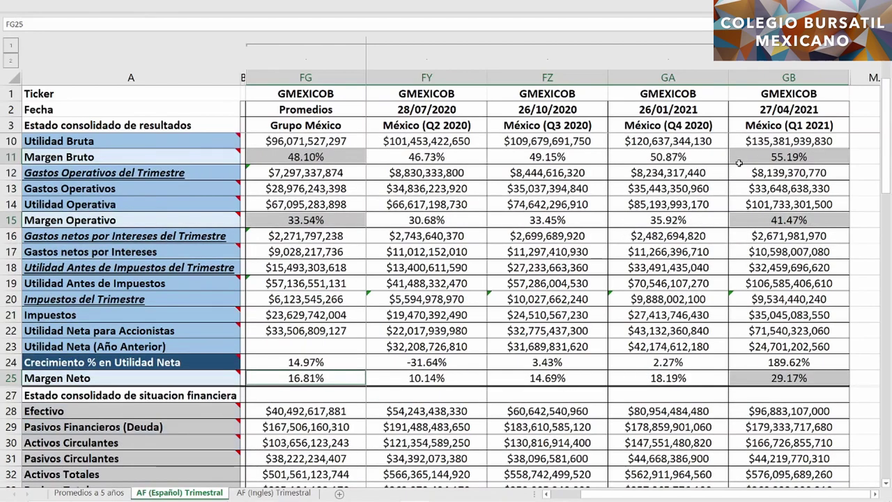
{"action": "scroll", "coordinate": [739, 162], "scroll_direction": "down", "scroll_amount": 5}
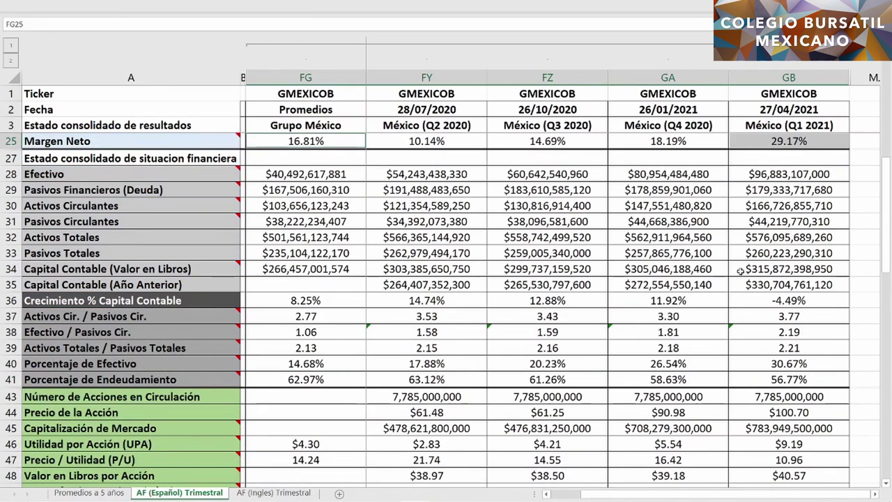
{"action": "left_click", "coordinate": [743, 268], "text": "ctrl"}
{"action": "left_click", "coordinate": [740, 285], "text": "ctrl"}
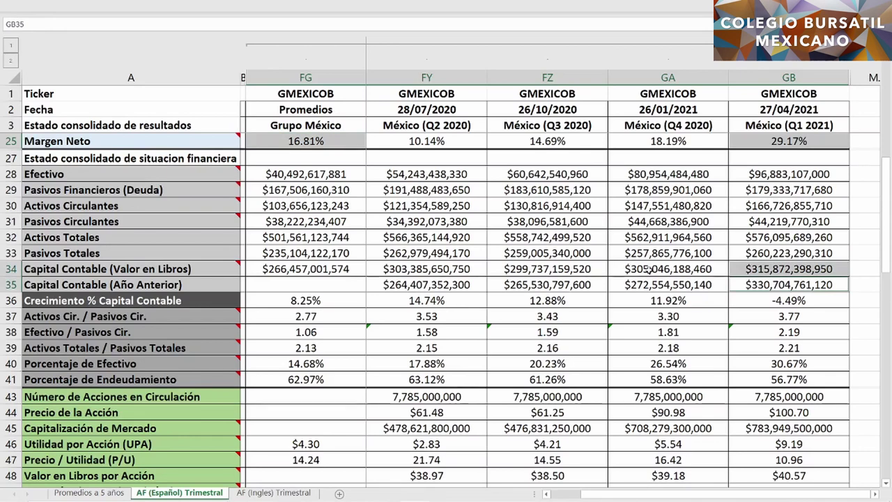
{"action": "left_click_drag", "start_coordinate": [621, 271], "coordinate": [354, 270]}
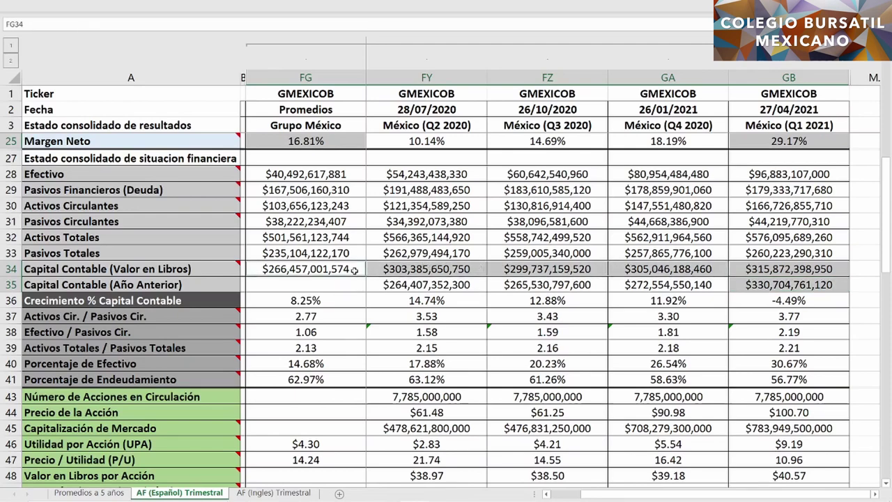
Step: Add the liquidity and leverage ratios for Q1 2021 (GB37:GB41) and the average (FG37:FG41)
{"action": "left_click_drag", "start_coordinate": [744, 314], "coordinate": [744, 378]}
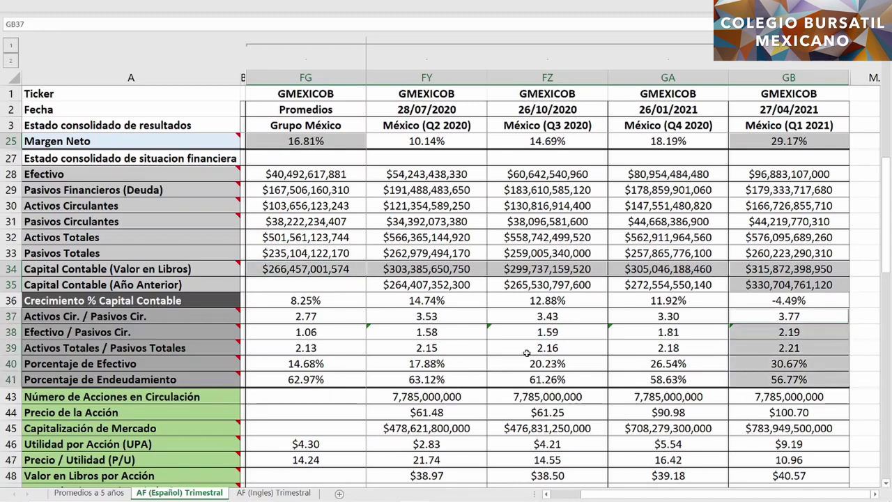
{"action": "left_click_drag", "start_coordinate": [341, 316], "coordinate": [339, 372]}
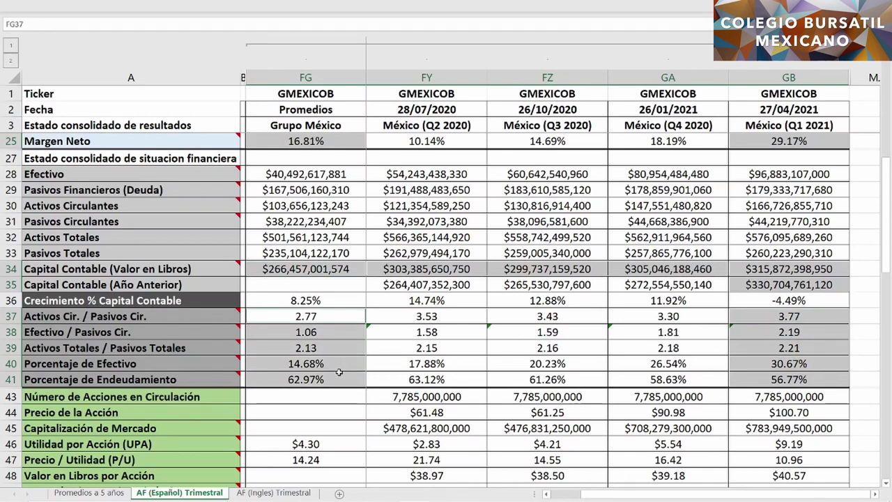
{"action": "scroll", "coordinate": [361, 373], "scroll_direction": "down", "scroll_amount": 3}
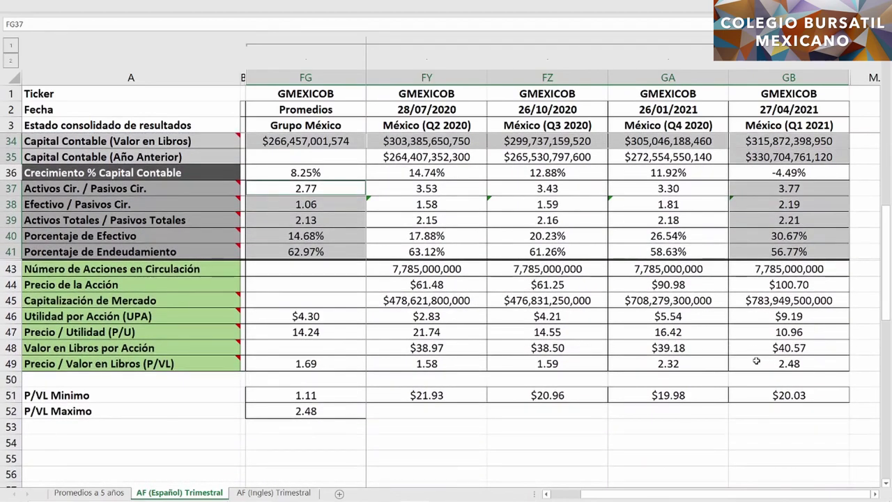
Step: Add the P/VL ratio for Q1 2021 (GB49) and the average (FG49), plus the 2.48 maximum (FG52)
{"action": "left_click", "coordinate": [755, 362]}
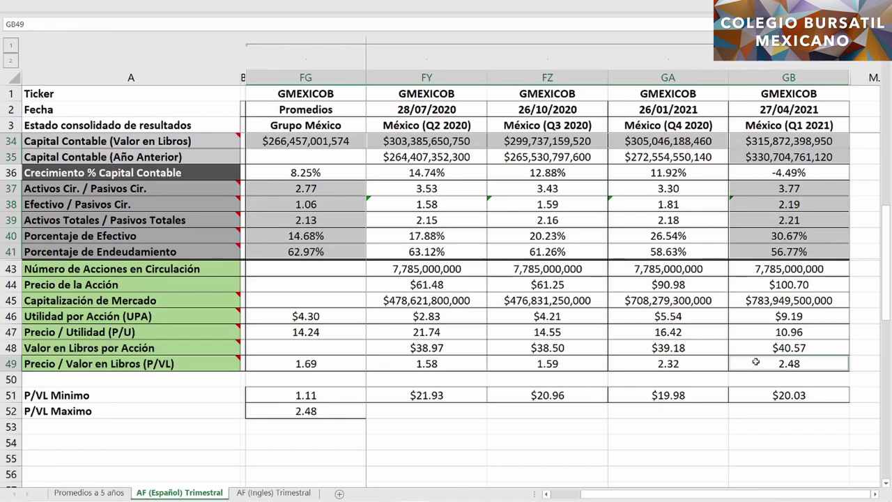
{"action": "left_click", "coordinate": [336, 362]}
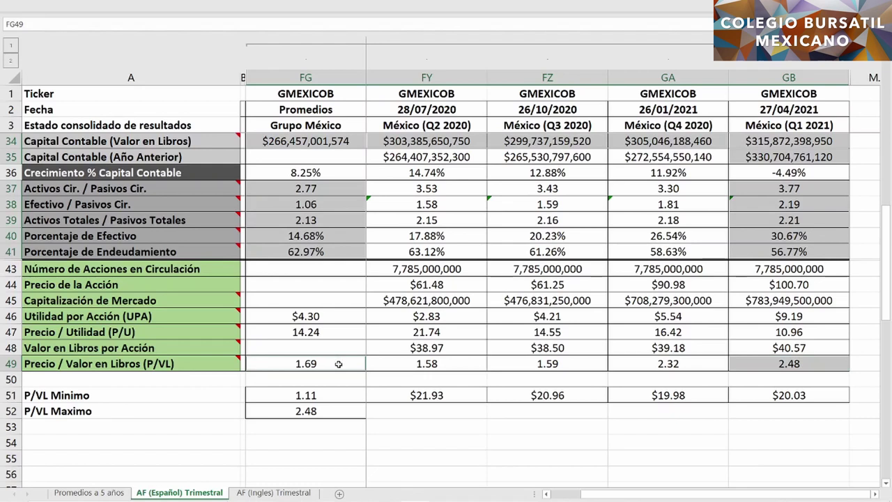
{"action": "left_click", "coordinate": [340, 411]}
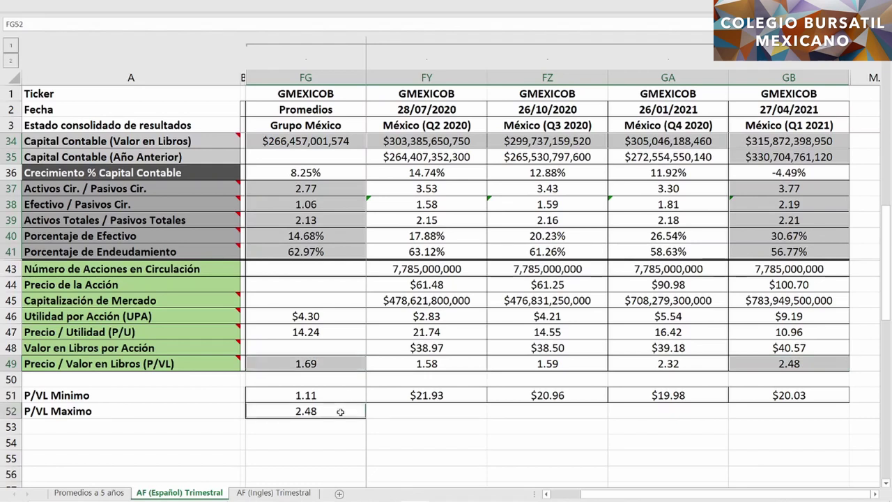